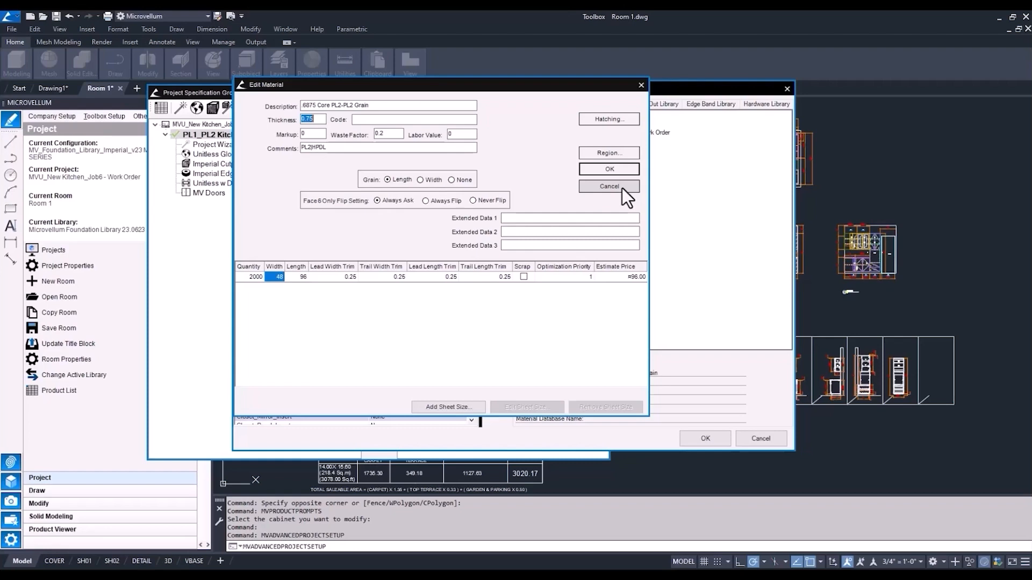
Step: Leave the material editor and look at White Melamine 0.75in 1S among the Generic Imperial white melamine sheet stock
{"action": "left_click", "coordinate": [621, 187]}
{"action": "left_click", "coordinate": [531, 159]}
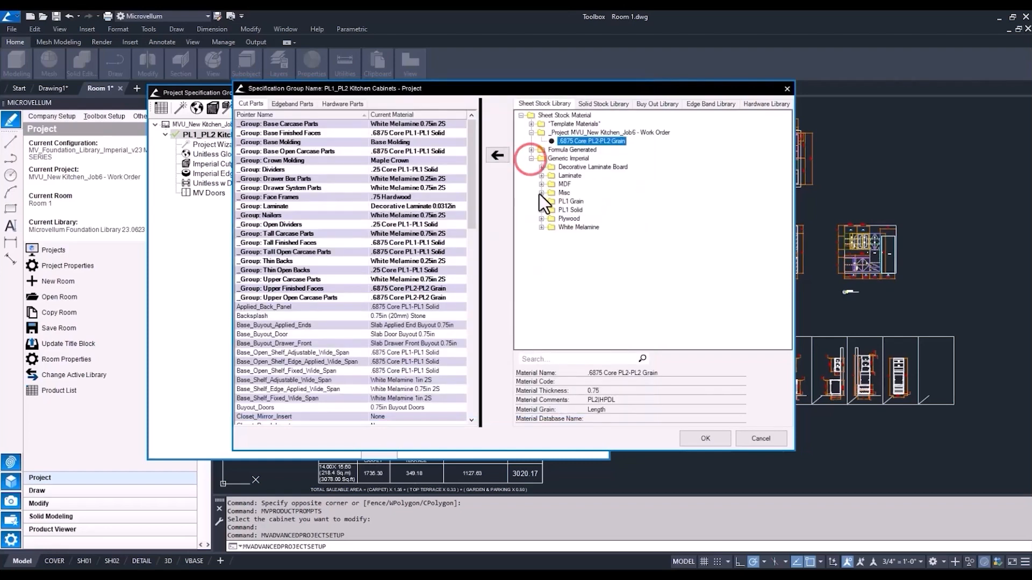
{"action": "left_click", "coordinate": [541, 228]}
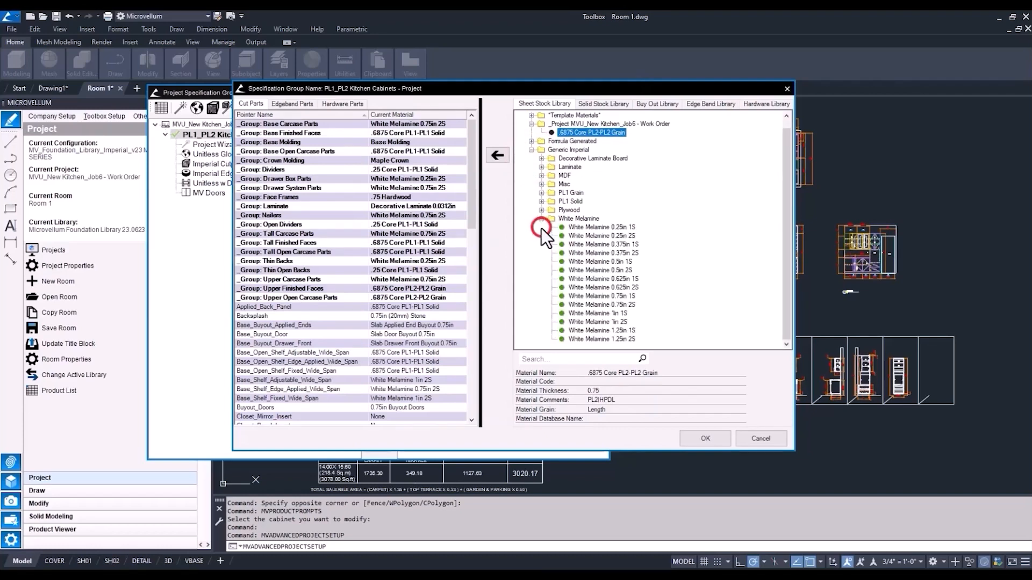
{"action": "left_click", "coordinate": [586, 296]}
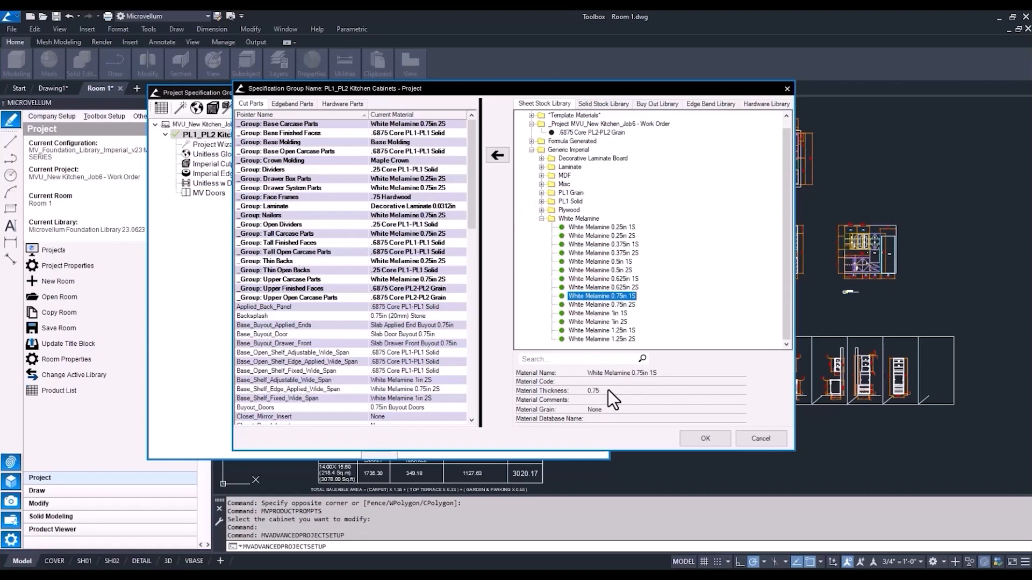
{"action": "left_click", "coordinate": [541, 218]}
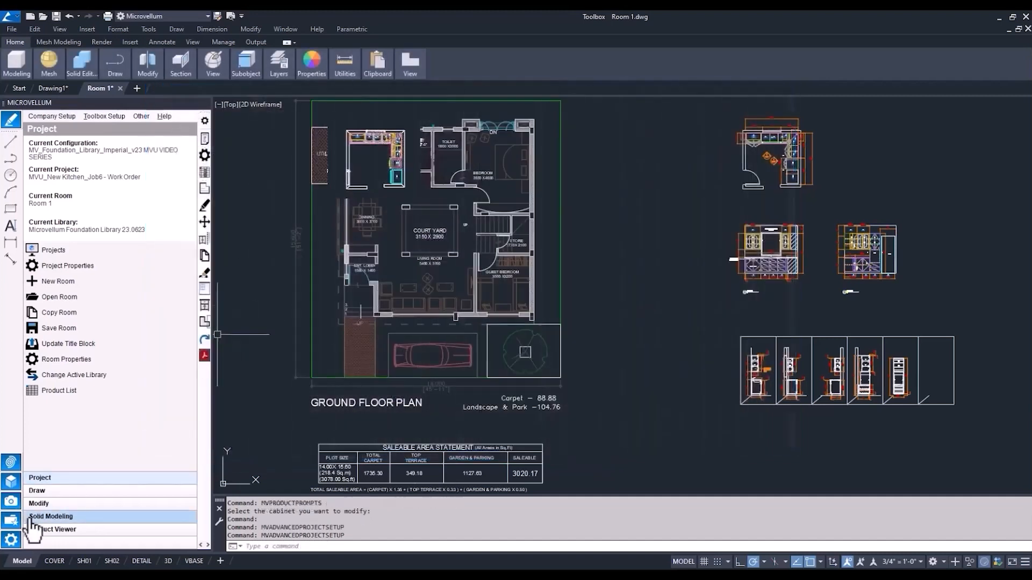
Step: Start a new work order and include all Room 1 products of the project MVU_New Kitchen_Job6
{"action": "left_click", "coordinate": [7, 538]}
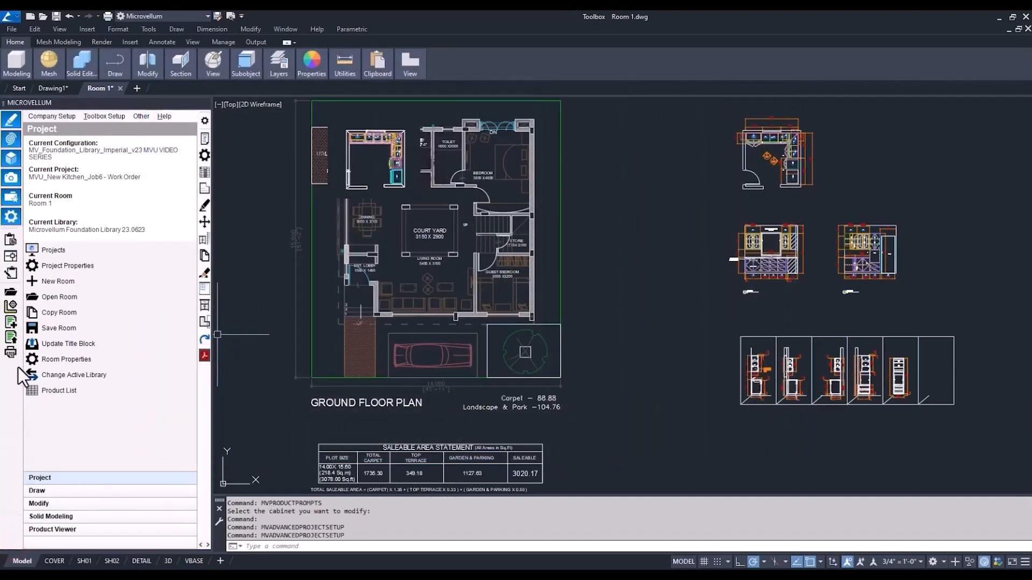
{"action": "left_click", "coordinate": [9, 242]}
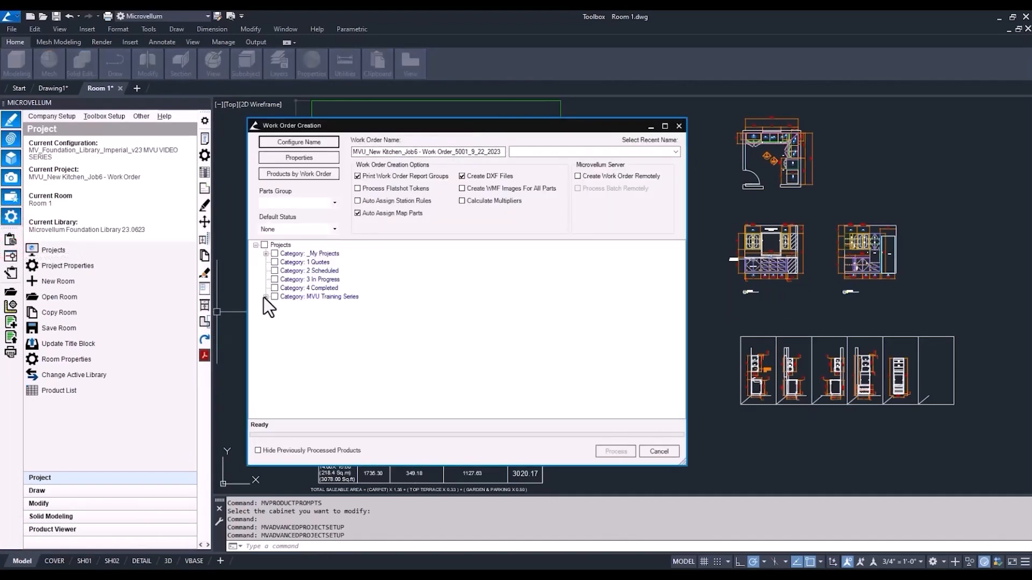
{"action": "left_click", "coordinate": [265, 296]}
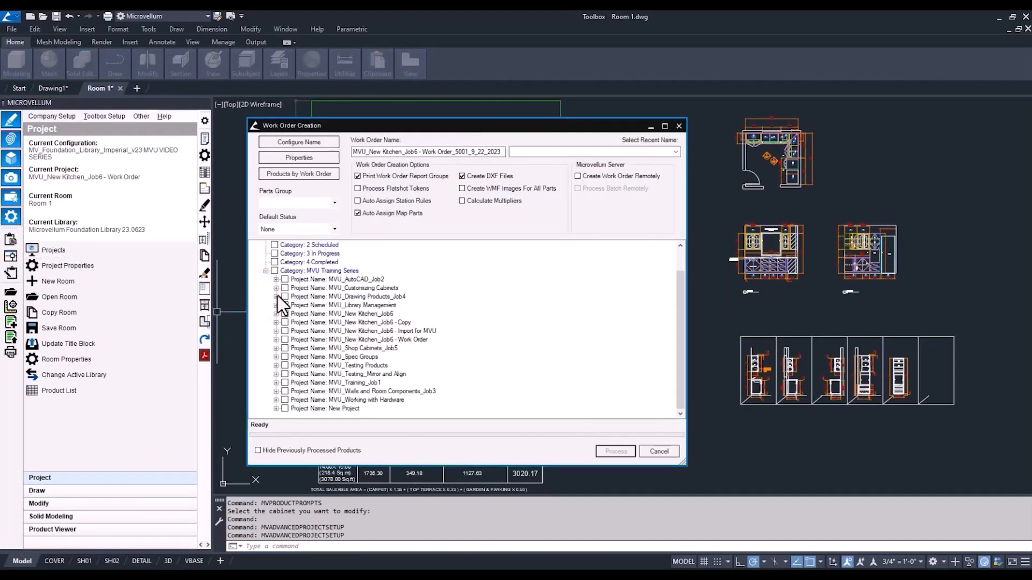
{"action": "left_click", "coordinate": [276, 314]}
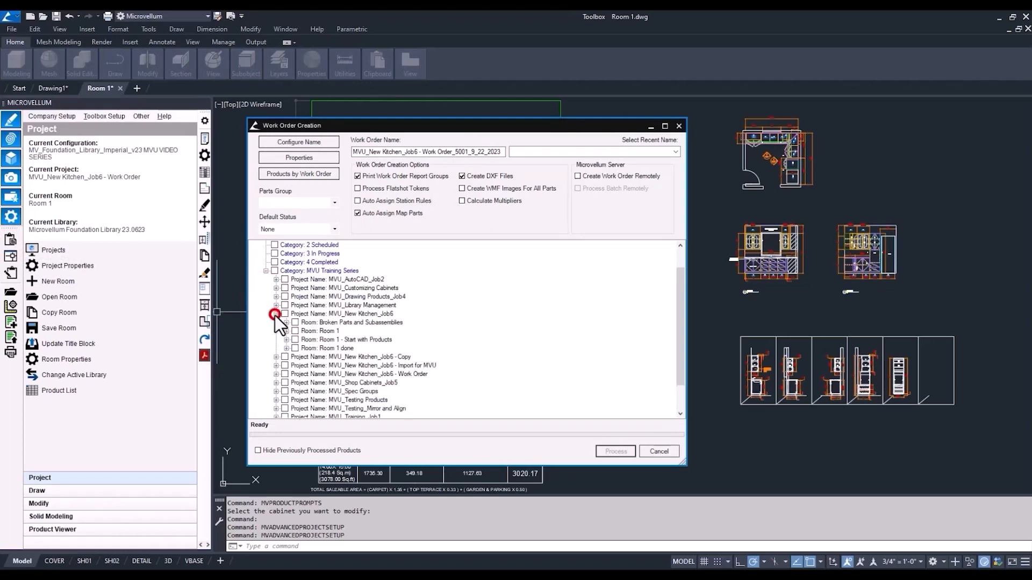
{"action": "left_click", "coordinate": [286, 331]}
{"action": "left_click", "coordinate": [295, 263]}
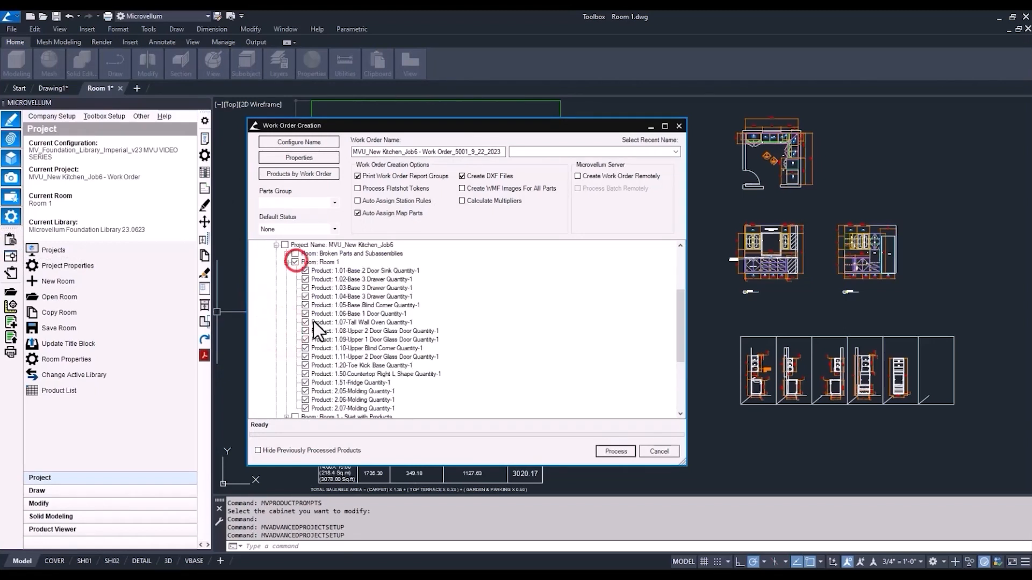
Step: Include the New Room products of the MVU_Spec Groups project in the same work order
{"action": "scroll", "coordinate": [307, 309], "scroll_direction": "down", "scroll_amount": 4}
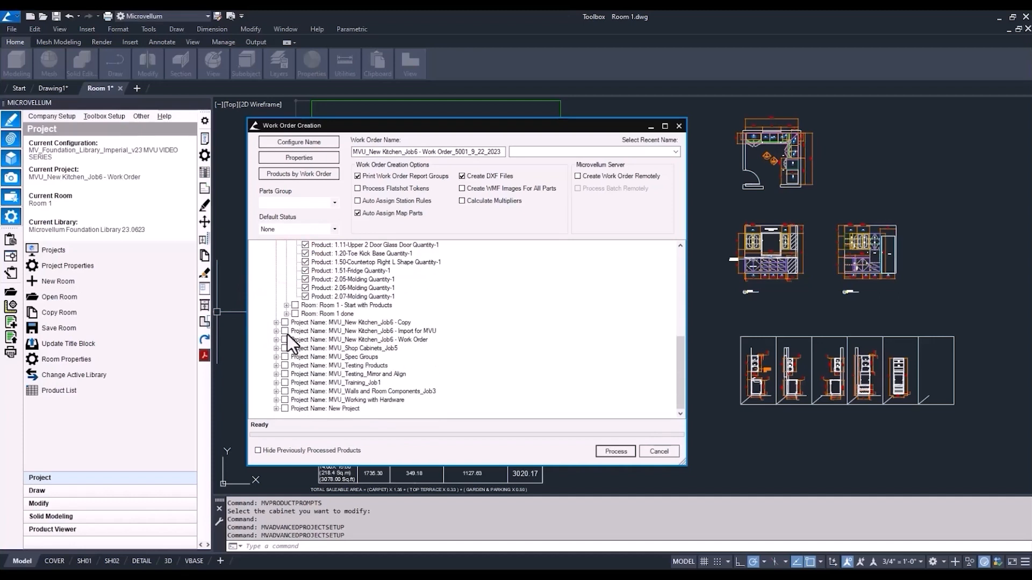
{"action": "left_click", "coordinate": [276, 357]}
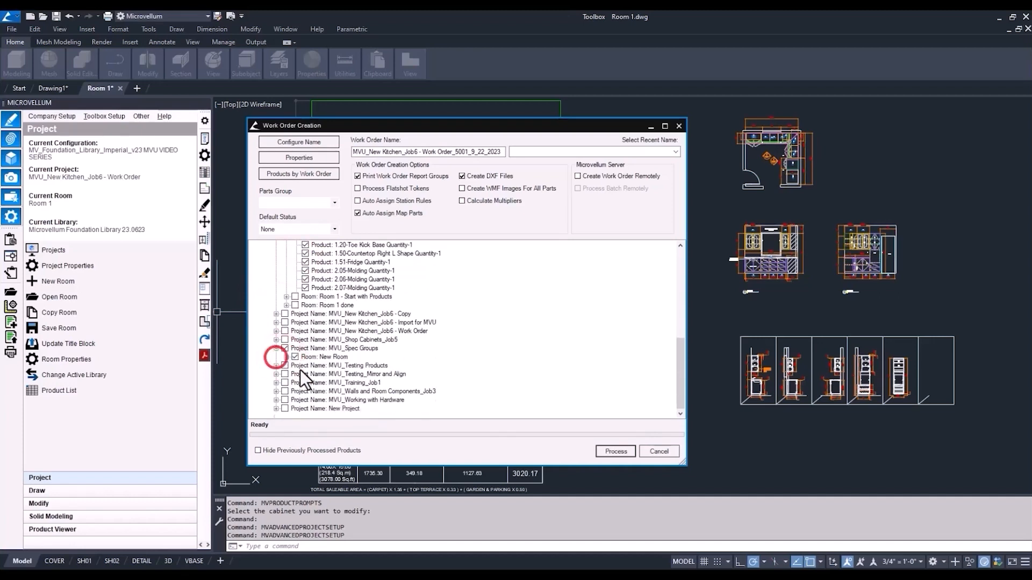
{"action": "left_click", "coordinate": [286, 357]}
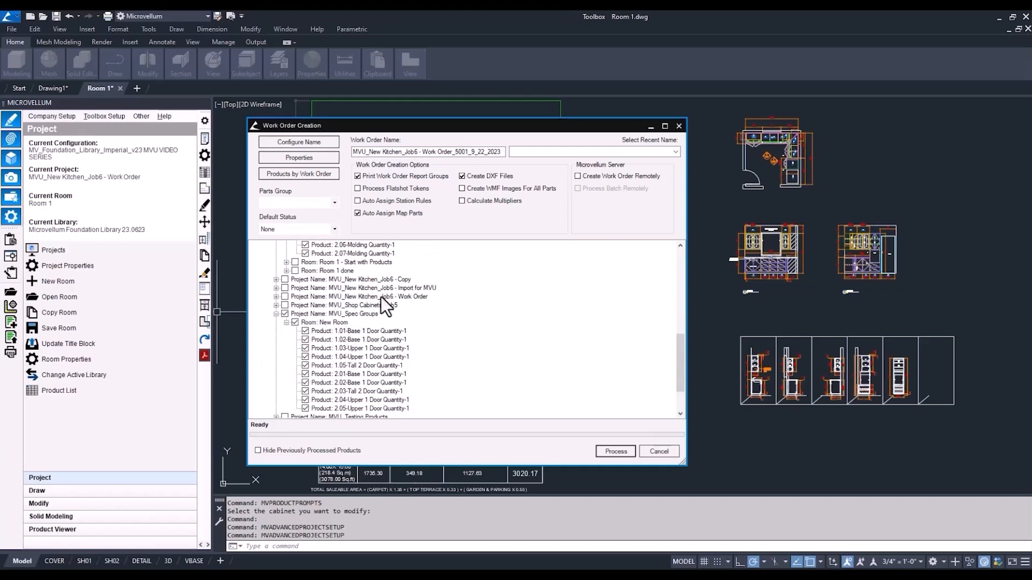
Step: Look at the work order naming convention settings, and leave the work order creation without processing it
{"action": "left_click", "coordinate": [311, 143]}
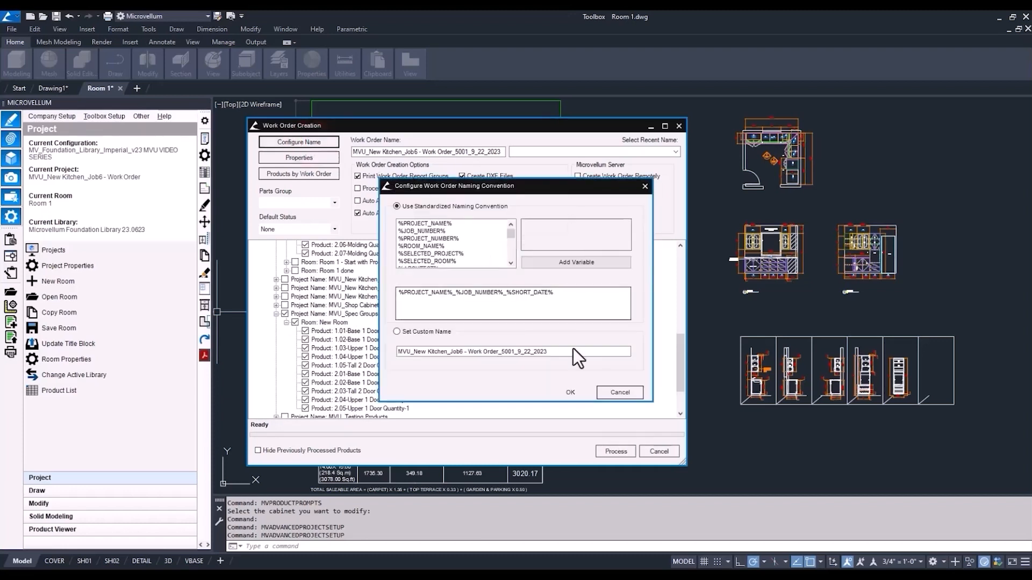
{"action": "left_click", "coordinate": [618, 391]}
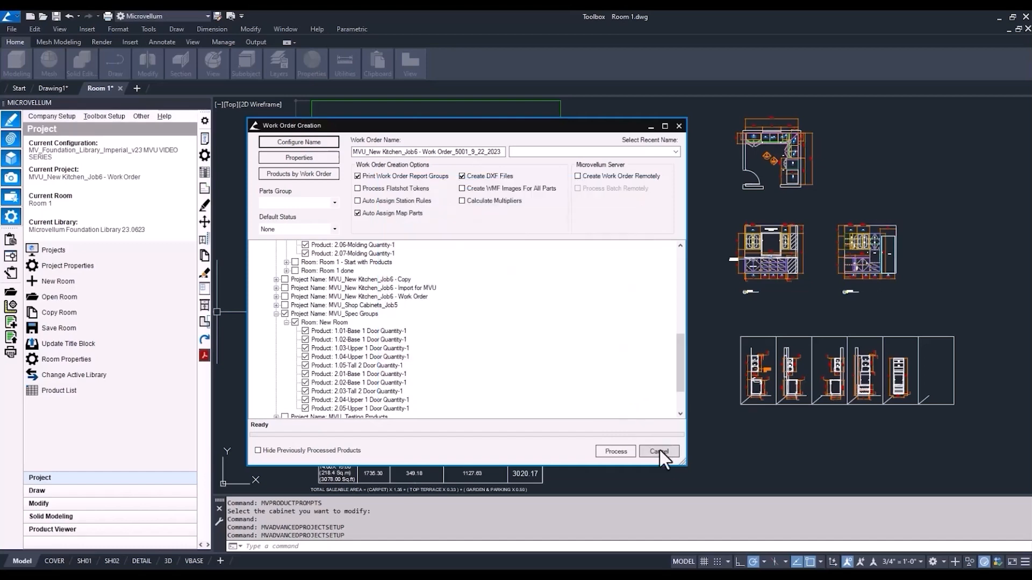
{"action": "left_click", "coordinate": [660, 451]}
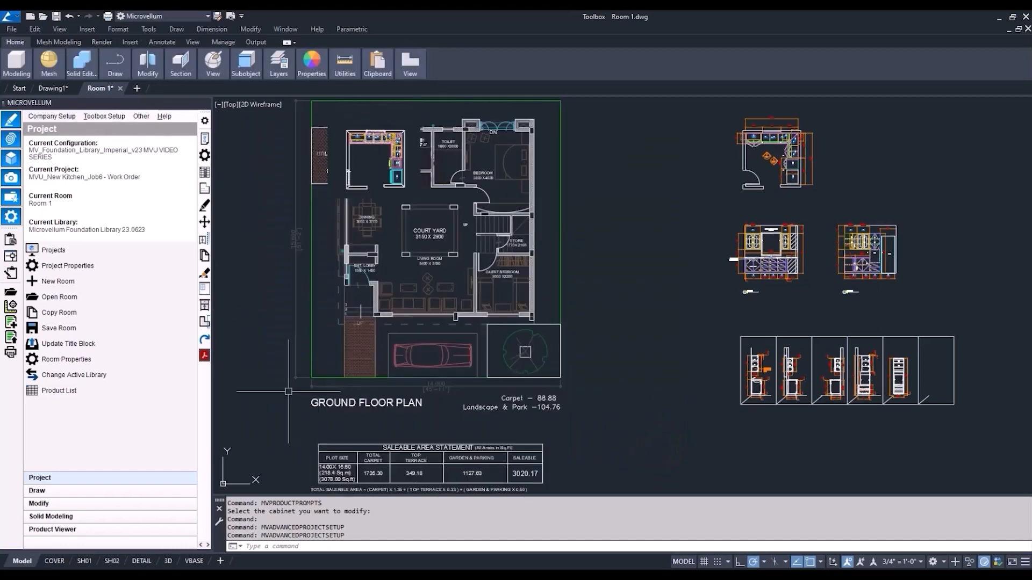
Step: Open the project's product list and review the parts list of product 1.01 Base 2 Door Sink
{"action": "left_click", "coordinate": [93, 393]}
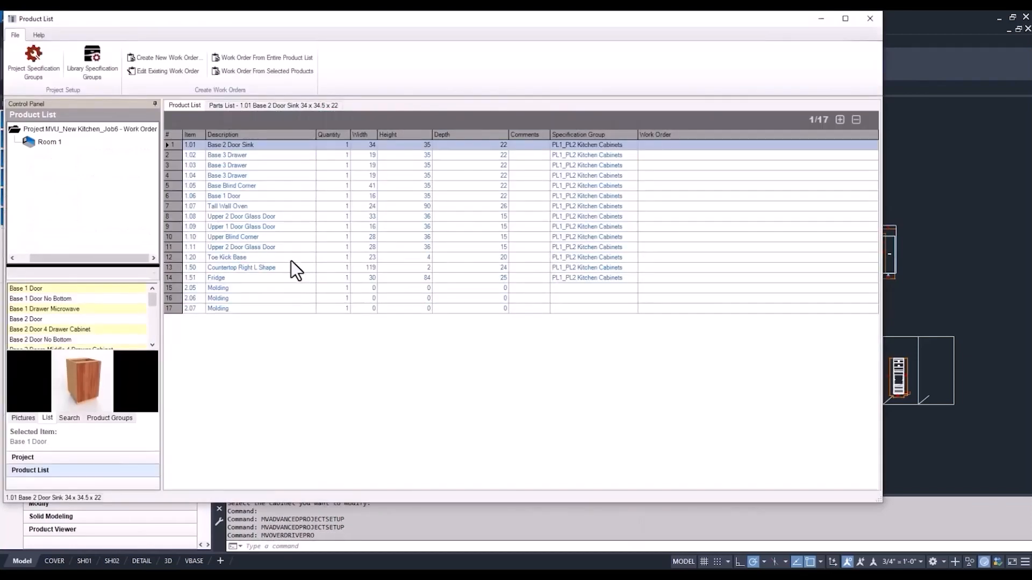
{"action": "right_click", "coordinate": [276, 144]}
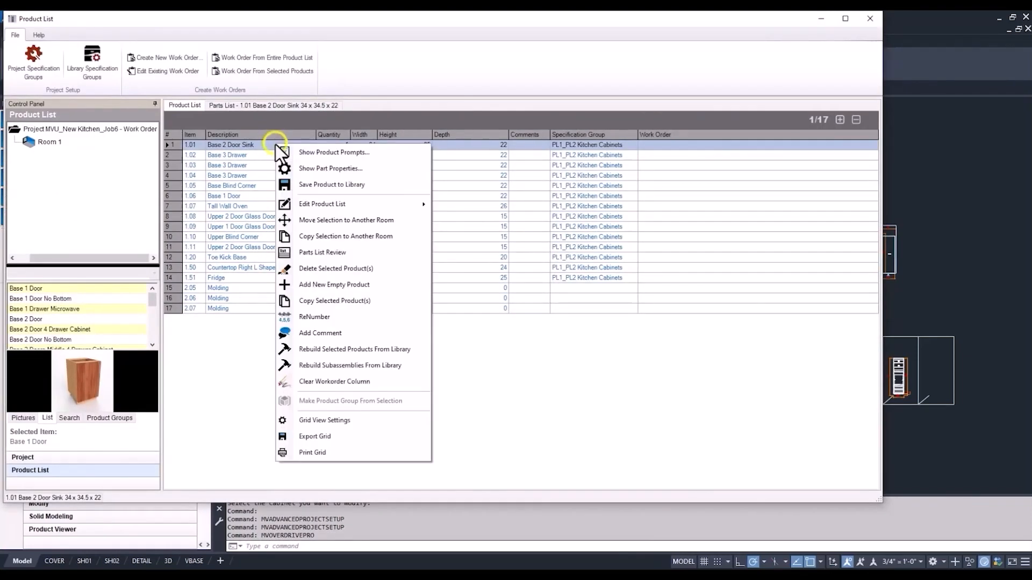
{"action": "left_click", "coordinate": [343, 253]}
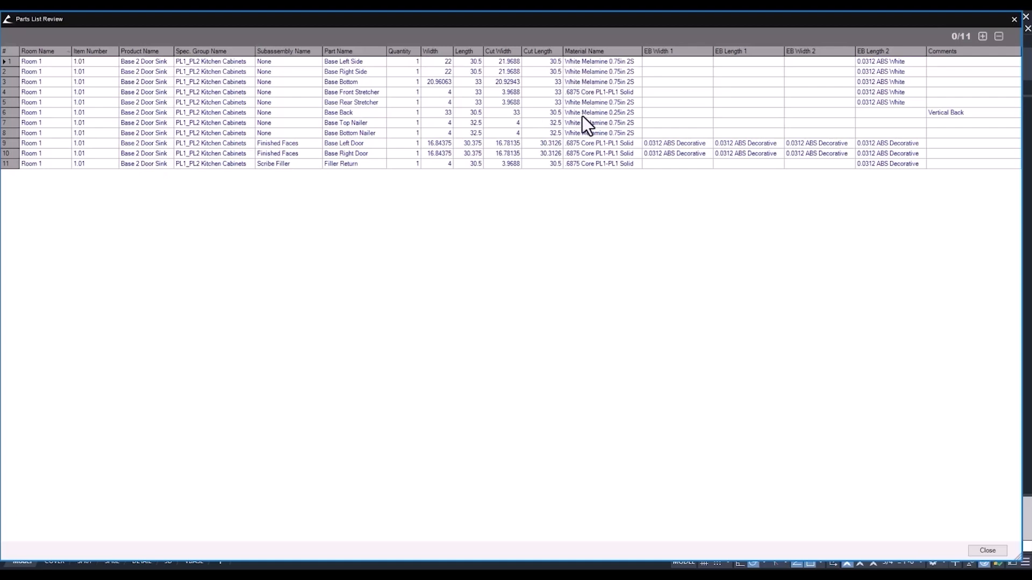
{"action": "left_click", "coordinate": [1014, 19]}
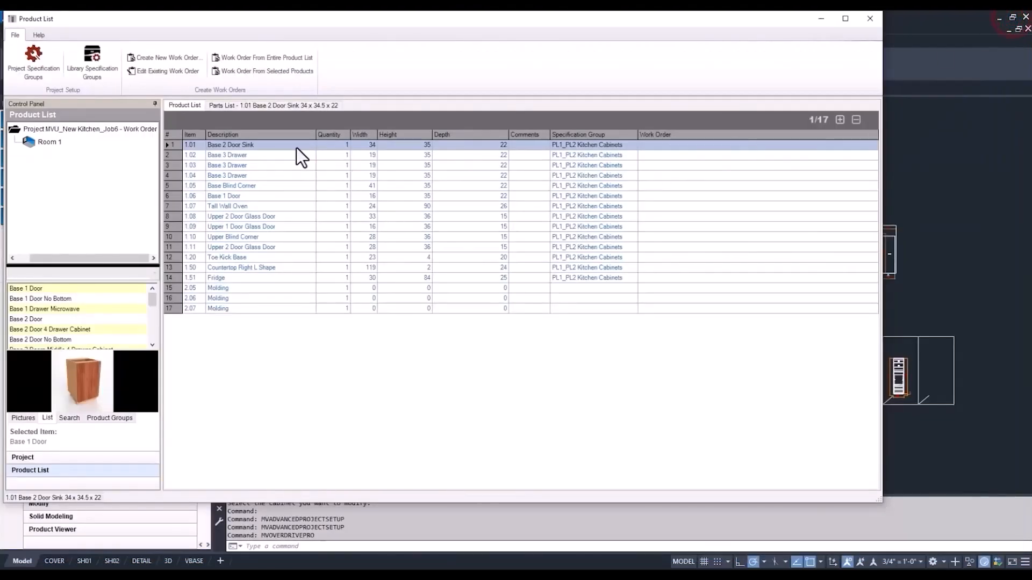
Step: Review the combined parts list of all products in the product list, from 1.01 to 2.07
{"action": "left_click_drag", "start_coordinate": [293, 144], "coordinate": [253, 311]}
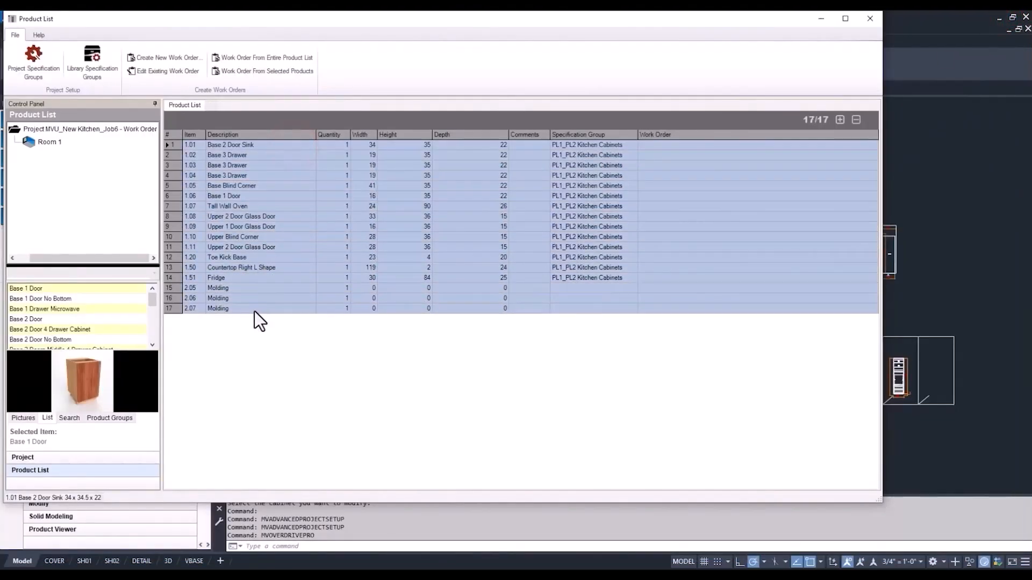
{"action": "right_click", "coordinate": [289, 307]}
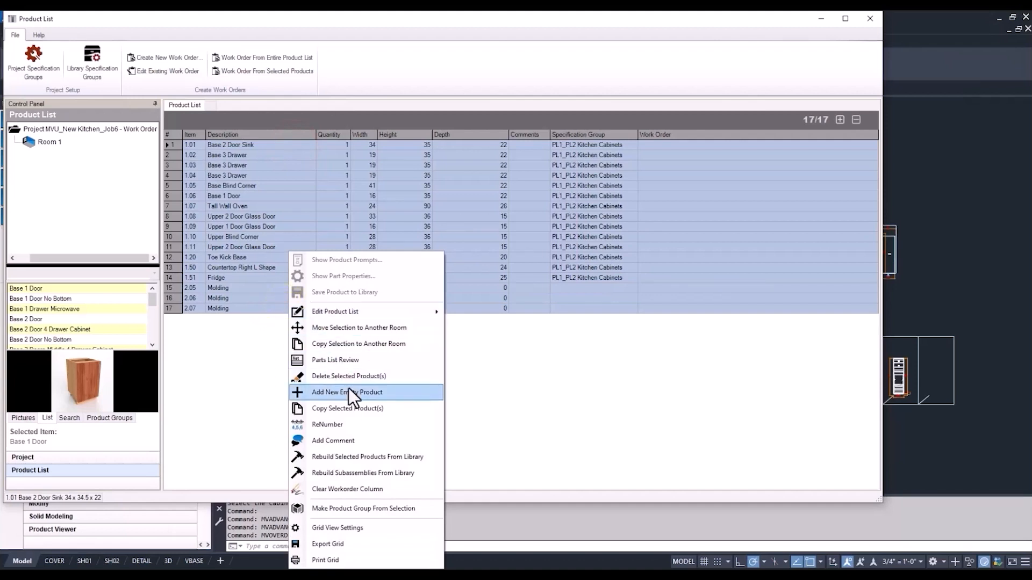
{"action": "left_click", "coordinate": [361, 360]}
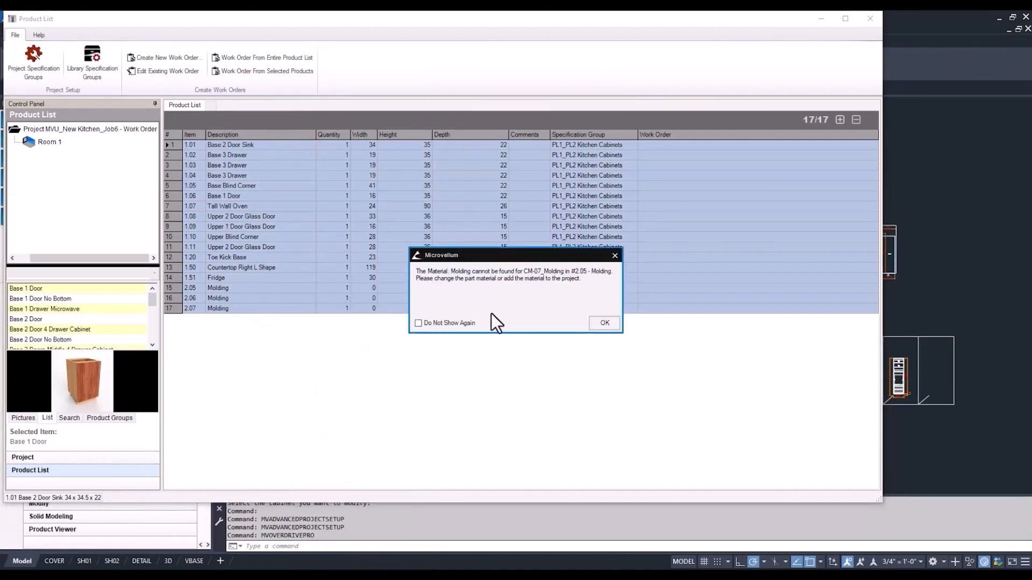
{"action": "left_click", "coordinate": [605, 322]}
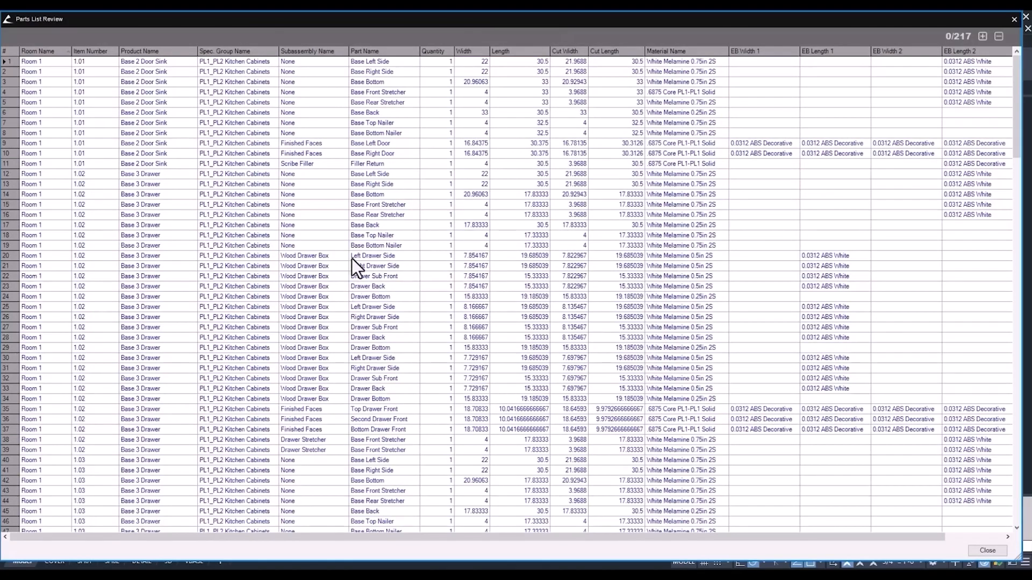
{"action": "scroll", "coordinate": [356, 244], "scroll_direction": "down", "scroll_amount": 18}
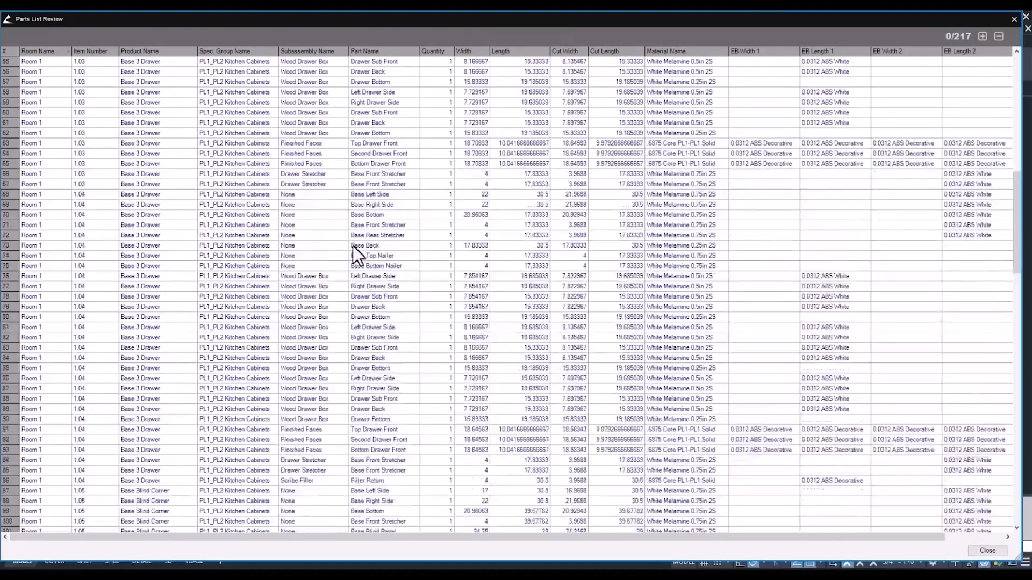
{"action": "scroll", "coordinate": [353, 246], "scroll_direction": "down", "scroll_amount": 20}
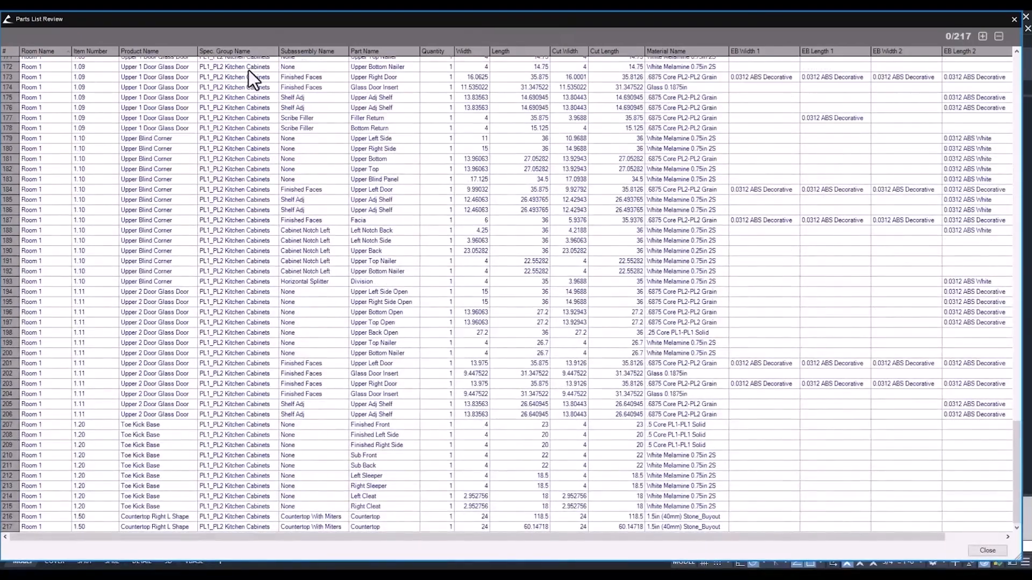
Step: Sort the parts list review by material name, check its grid view settings, and close the review
{"action": "left_click", "coordinate": [665, 52]}
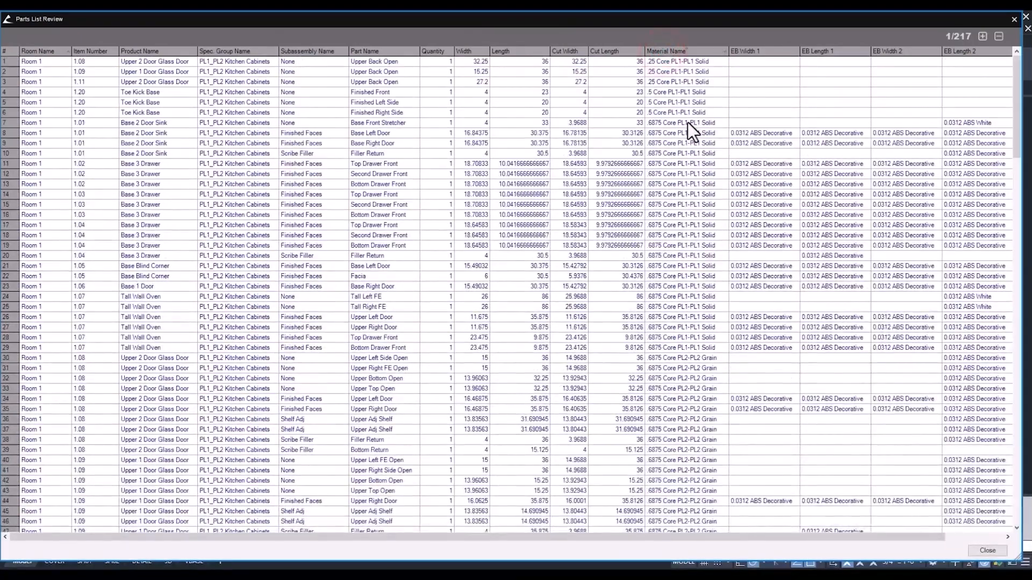
{"action": "right_click", "coordinate": [644, 38]}
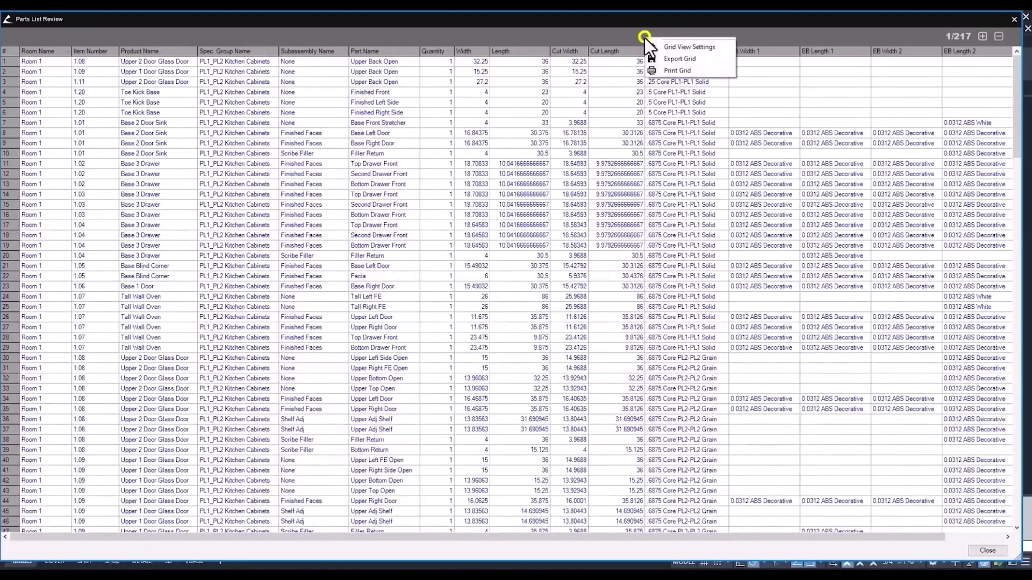
{"action": "left_click", "coordinate": [680, 45]}
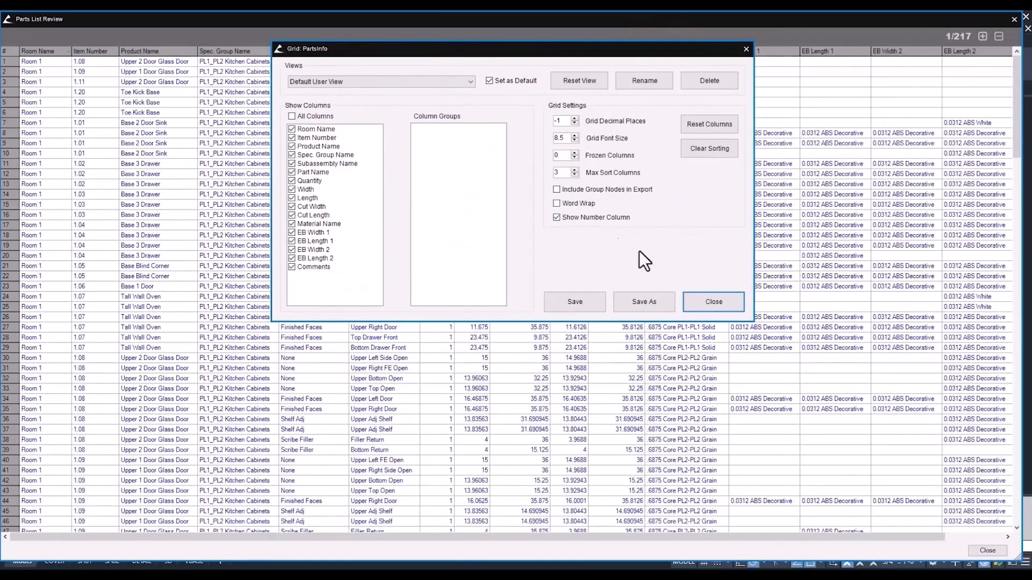
{"action": "left_click", "coordinate": [702, 301]}
{"action": "left_click", "coordinate": [594, 318]}
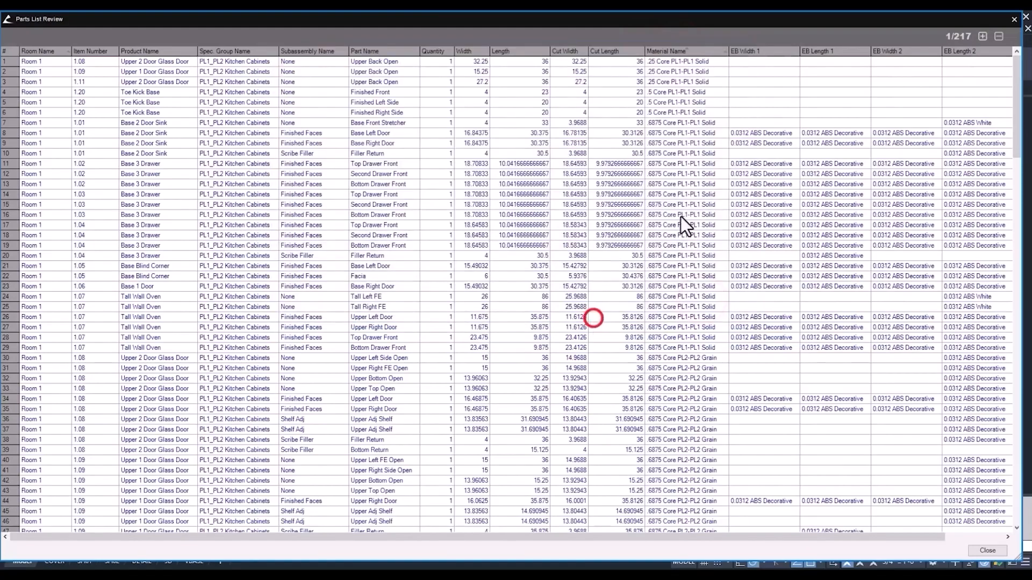
{"action": "left_click", "coordinate": [1014, 18]}
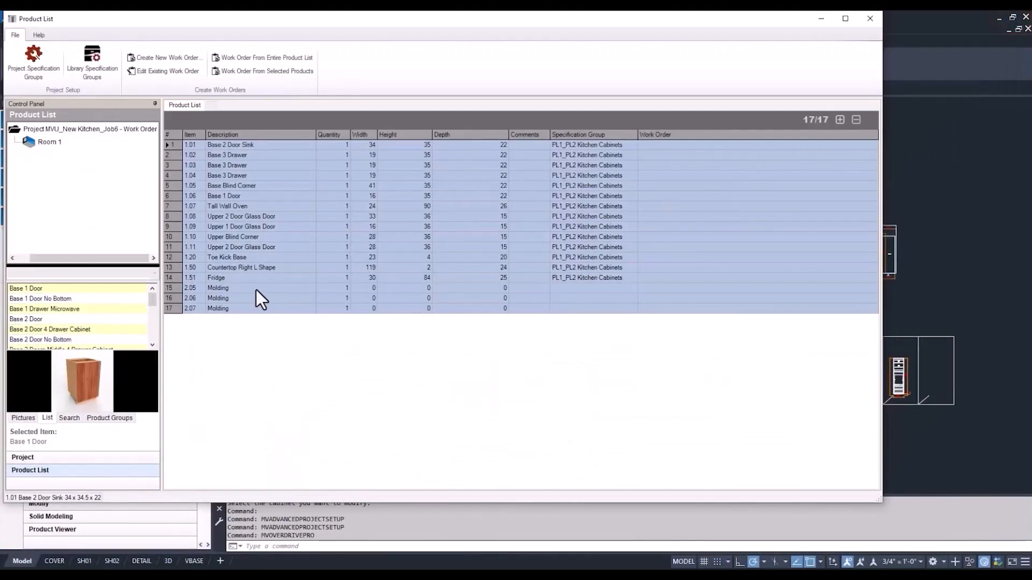
Step: Select only product 1.01 Base 2 Door Sink in the product list and minimise the list window
{"action": "double_click", "coordinate": [236, 147]}
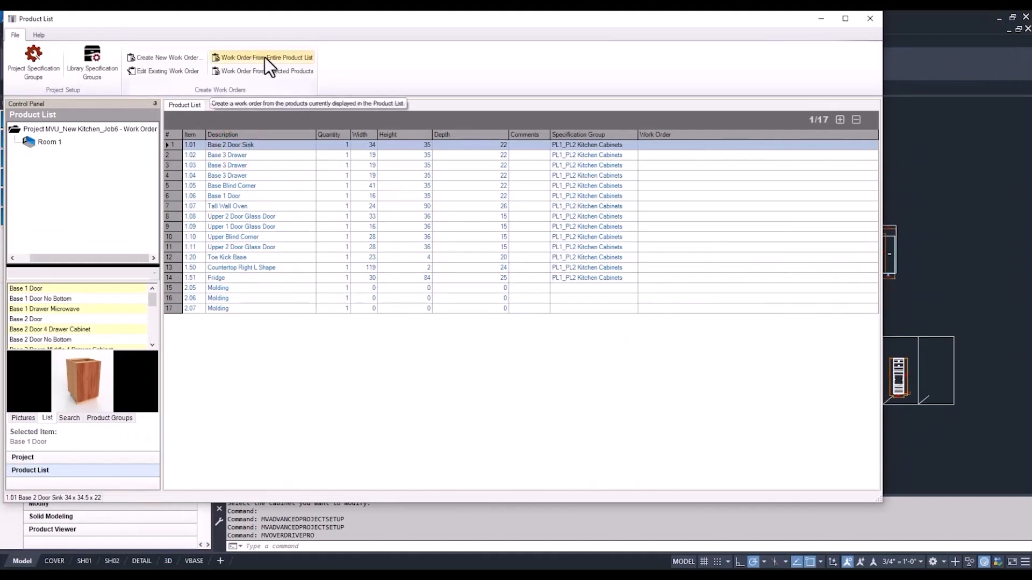
{"action": "mouse_move", "coordinate": [252, 143]}
{"action": "left_mouse_down"}
{"action": "mouse_move", "coordinate": [256, 310]}
{"action": "mouse_move", "coordinate": [254, 145]}
{"action": "left_mouse_up"}
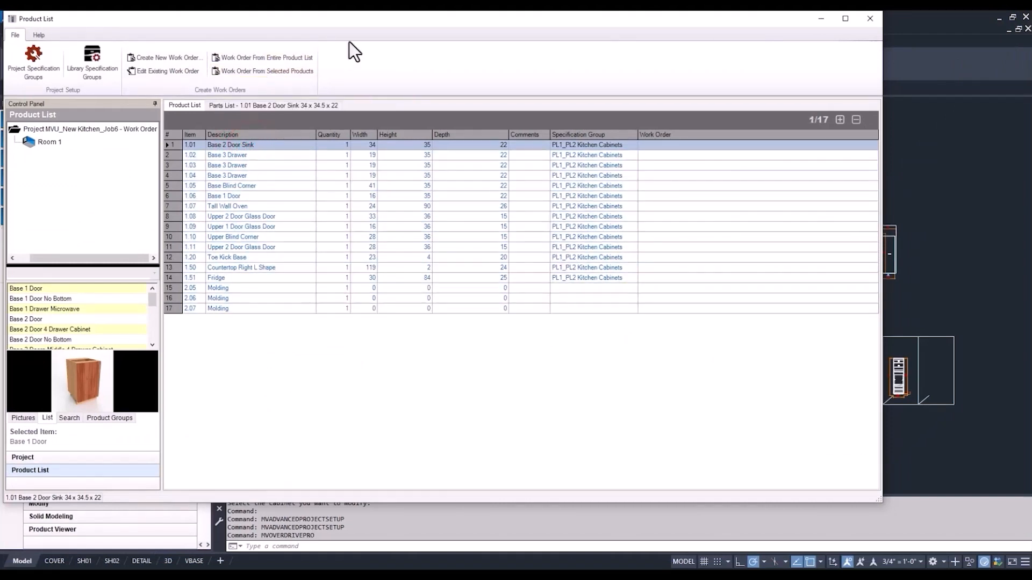
{"action": "left_click", "coordinate": [823, 19]}
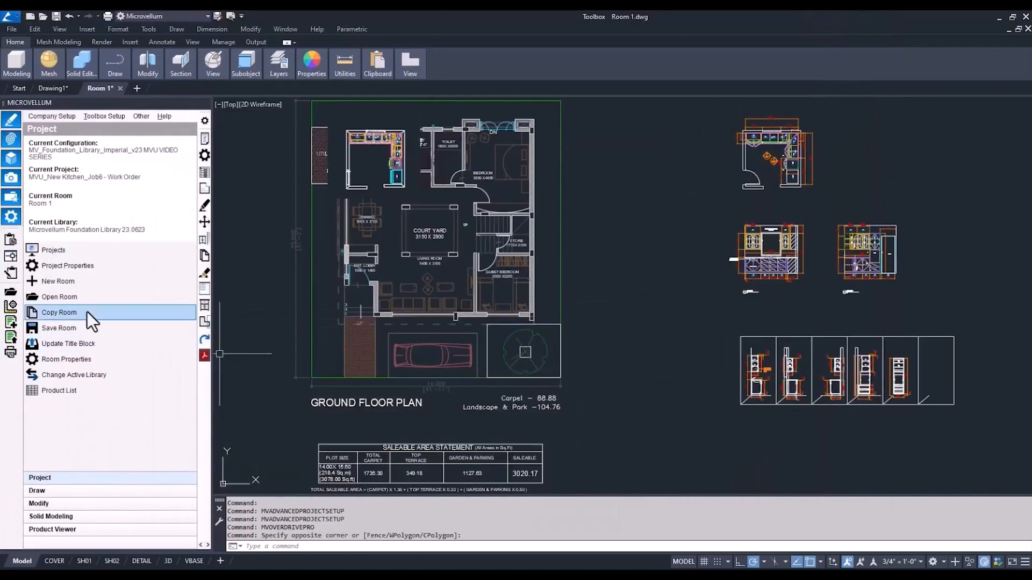
Step: Try to choose the work order's products in the drawing with a window around the kitchen plan and its elevations
{"action": "left_click", "coordinate": [11, 256]}
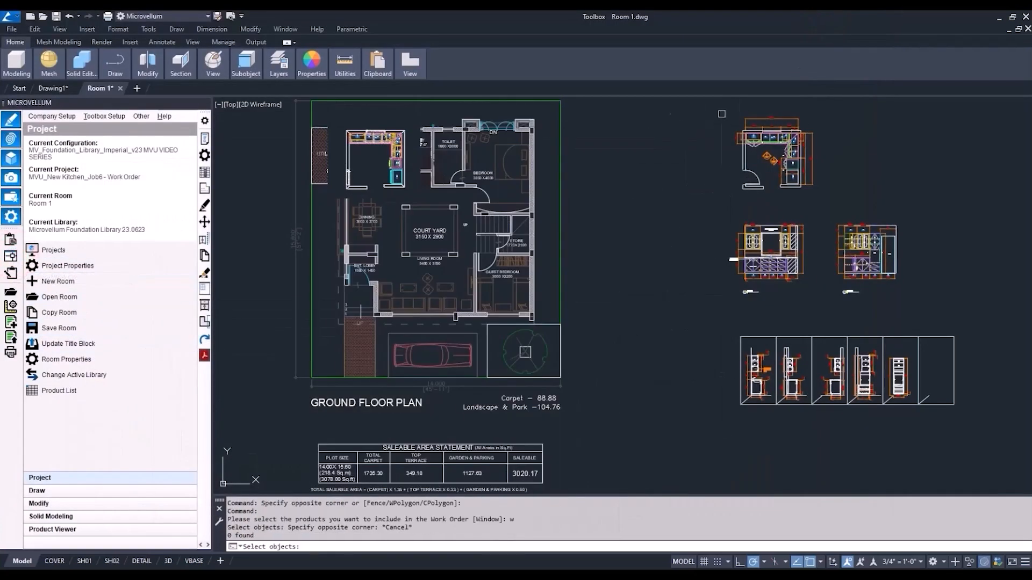
{"action": "left_click", "coordinate": [722, 114]}
{"action": "left_click", "coordinate": [1013, 480]}
{"action": "key", "text": "Escape"}
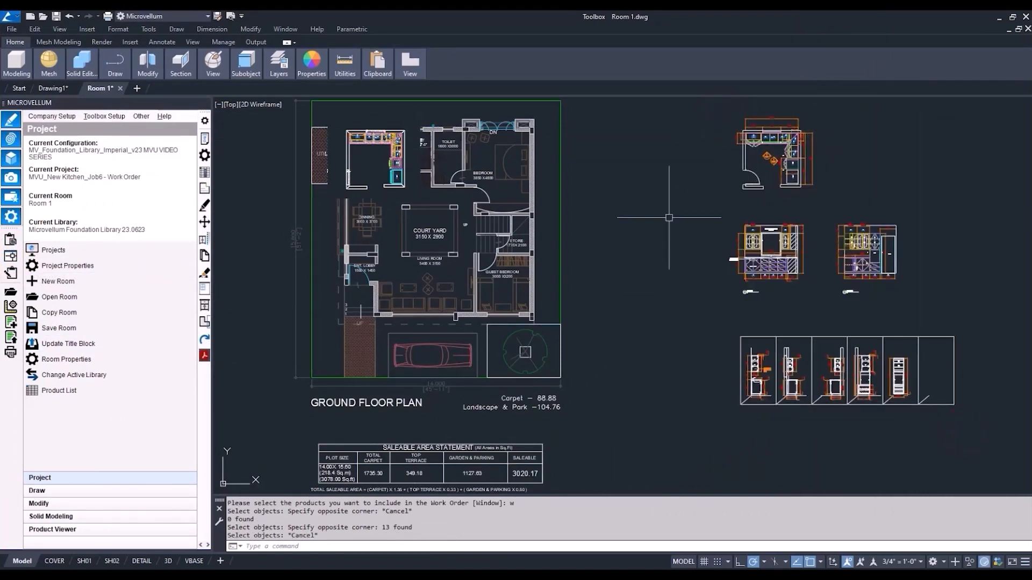
Step: Erase product 1.08 from above product 1.01 in the kitchen plan
{"action": "scroll", "coordinate": [719, 164], "scroll_direction": "up", "scroll_amount": 6}
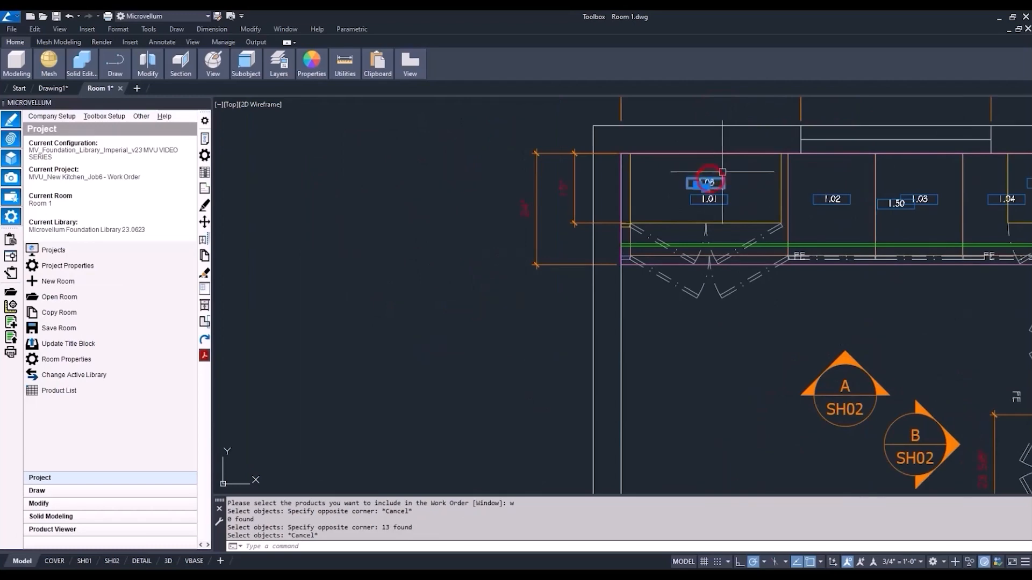
{"action": "key", "text": "Delete"}
{"action": "scroll", "coordinate": [714, 183], "scroll_direction": "down", "scroll_amount": 5}
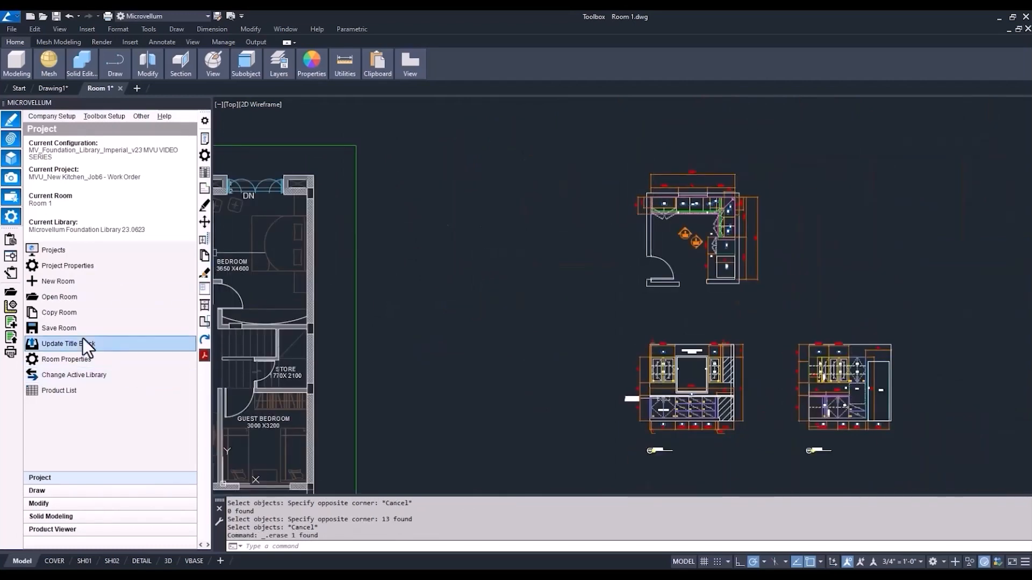
Step: Choose product 1.01 in the kitchen plan with a window selection for a work order, check the ticked products, and cancel the creation
{"action": "left_click", "coordinate": [13, 257]}
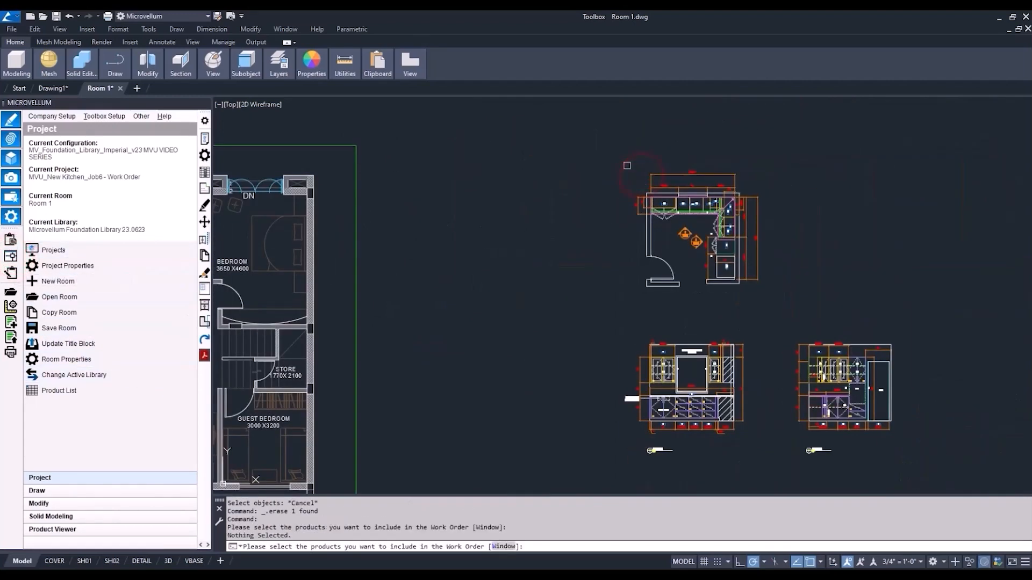
{"action": "type", "text": "w"}
{"action": "key", "text": "Return"}
{"action": "left_click", "coordinate": [627, 165]}
{"action": "left_click", "coordinate": [723, 273]}
{"action": "scroll", "coordinate": [664, 203], "scroll_direction": "up", "scroll_amount": 6}
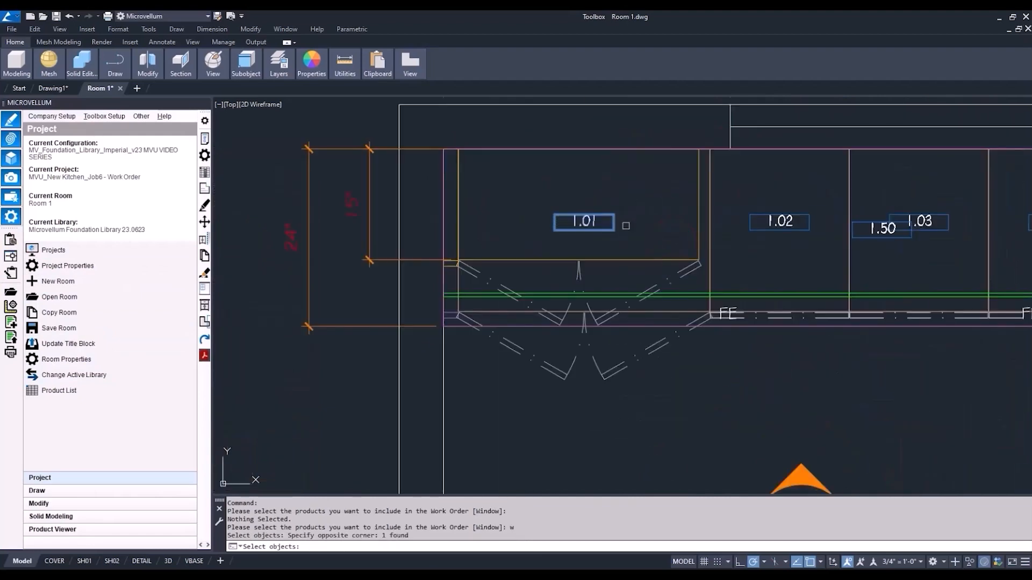
{"action": "key", "text": "Return"}
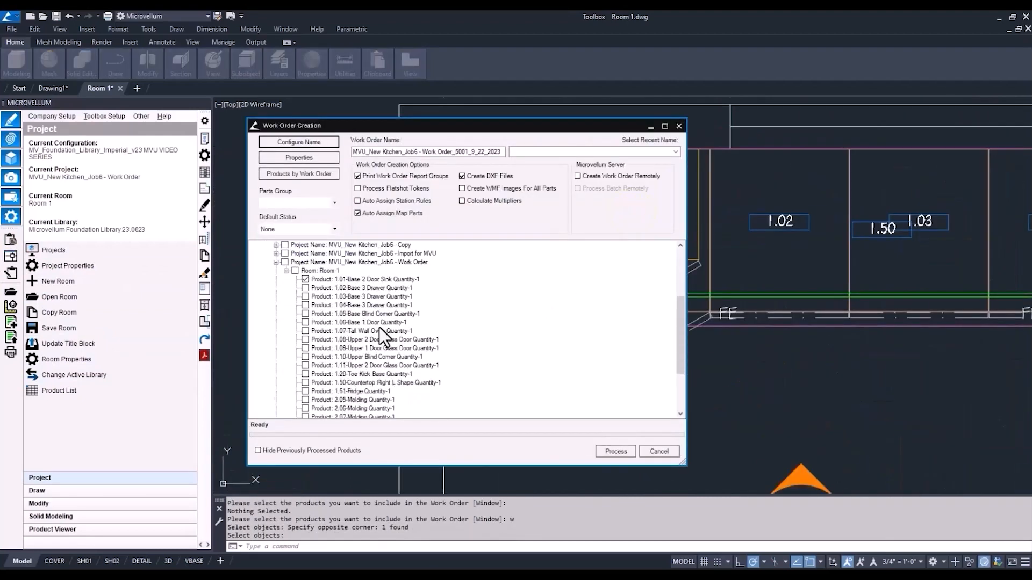
{"action": "left_click", "coordinate": [658, 451]}
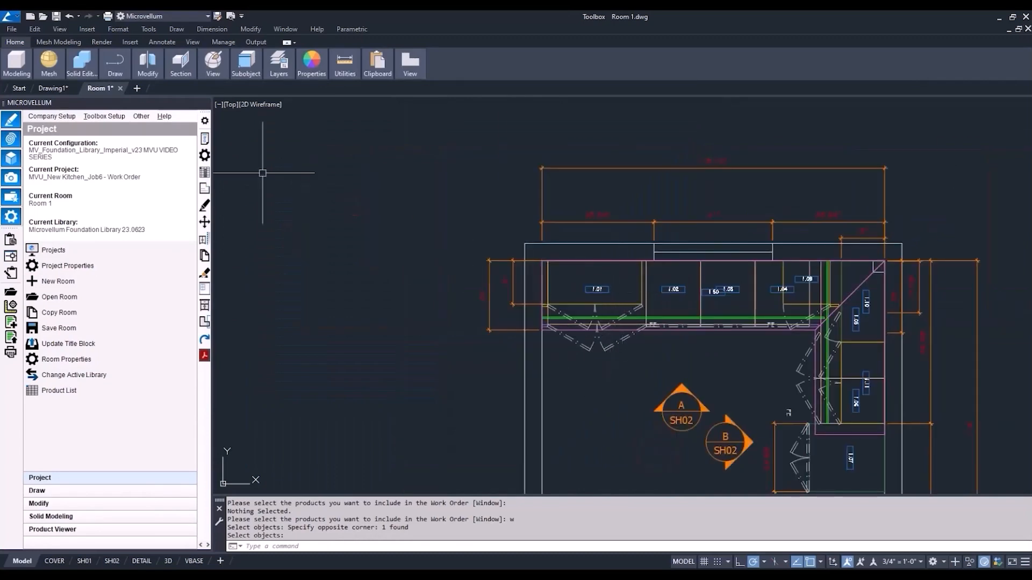
Step: Redraw the Upper 2 Door Glass Door, item 1.08, from its product prompts without changing any values
{"action": "left_click", "coordinate": [204, 121]}
{"action": "left_click", "coordinate": [604, 274]}
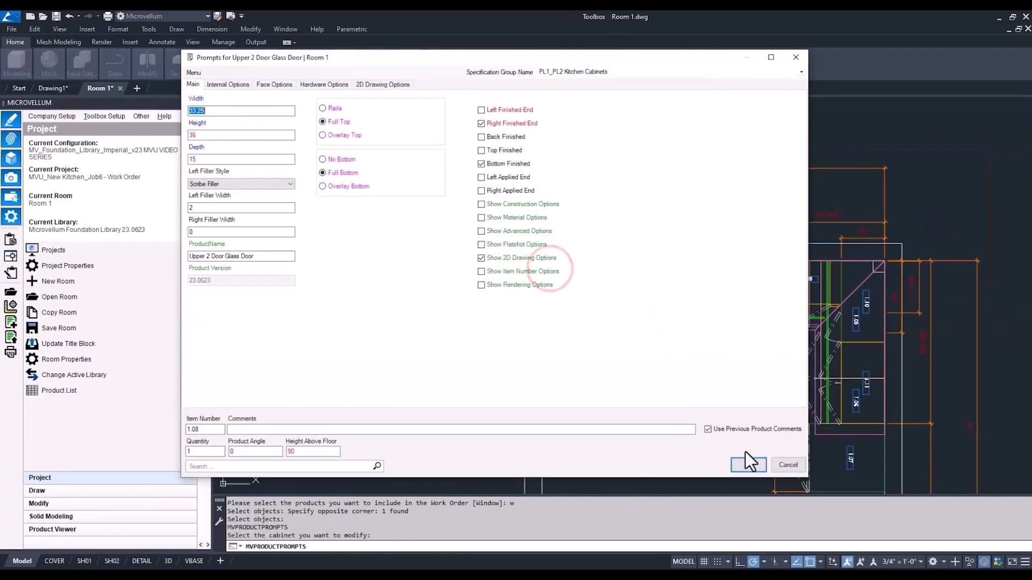
{"action": "left_click", "coordinate": [747, 464]}
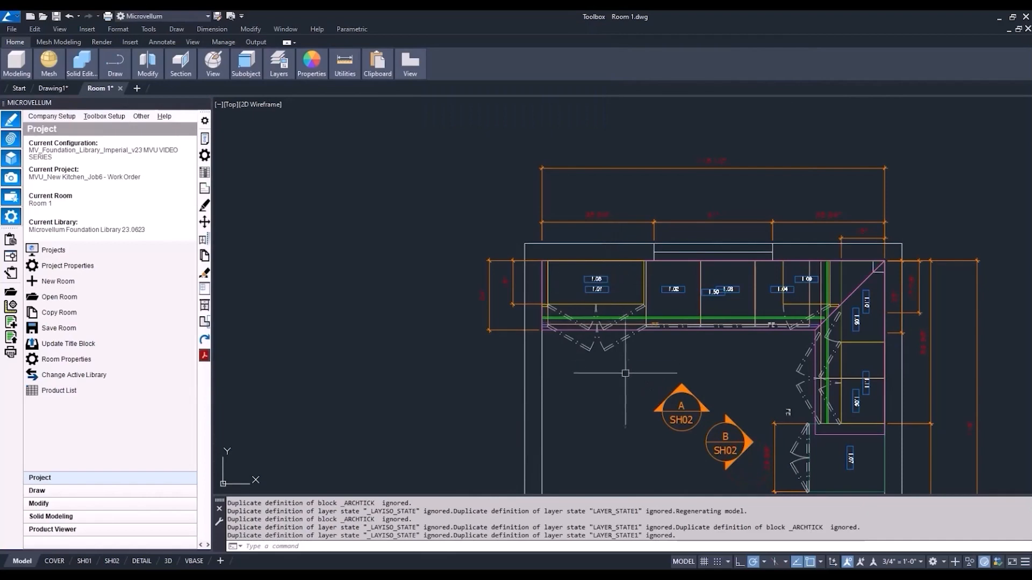
{"action": "scroll", "coordinate": [681, 231], "scroll_direction": "down", "scroll_amount": 3}
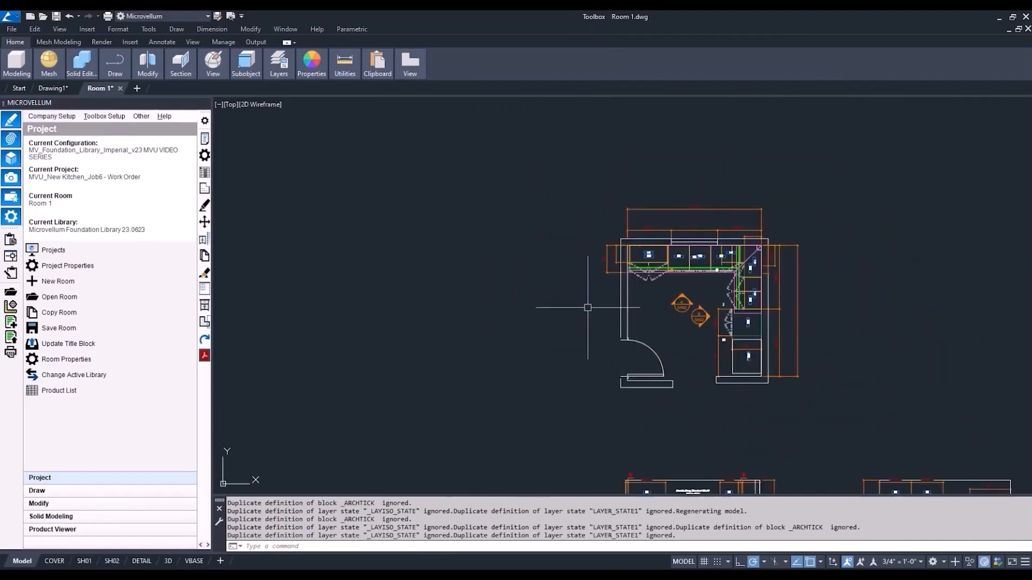
{"action": "scroll", "coordinate": [589, 312], "scroll_direction": "down", "scroll_amount": 2}
{"action": "middle_click_drag", "start_coordinate": [611, 299], "coordinate": [612, 240]}
{"action": "scroll", "coordinate": [612, 239], "scroll_direction": "down", "scroll_amount": 2}
{"action": "key", "text": "Escape"}
{"action": "key", "text": "Escape"}
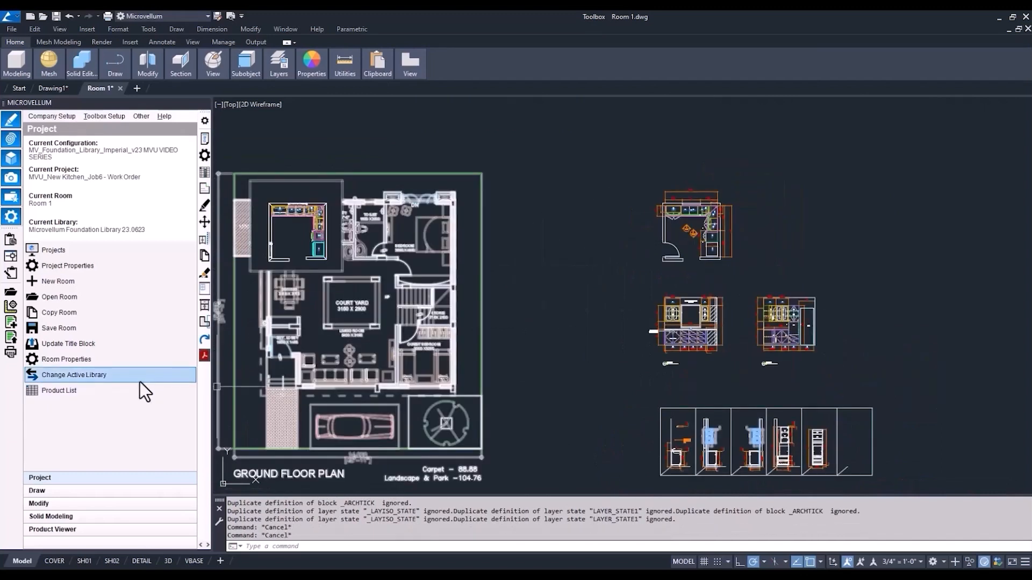
Step: Rebuild the product list and process a work order from the entire product list
{"action": "left_click", "coordinate": [96, 390]}
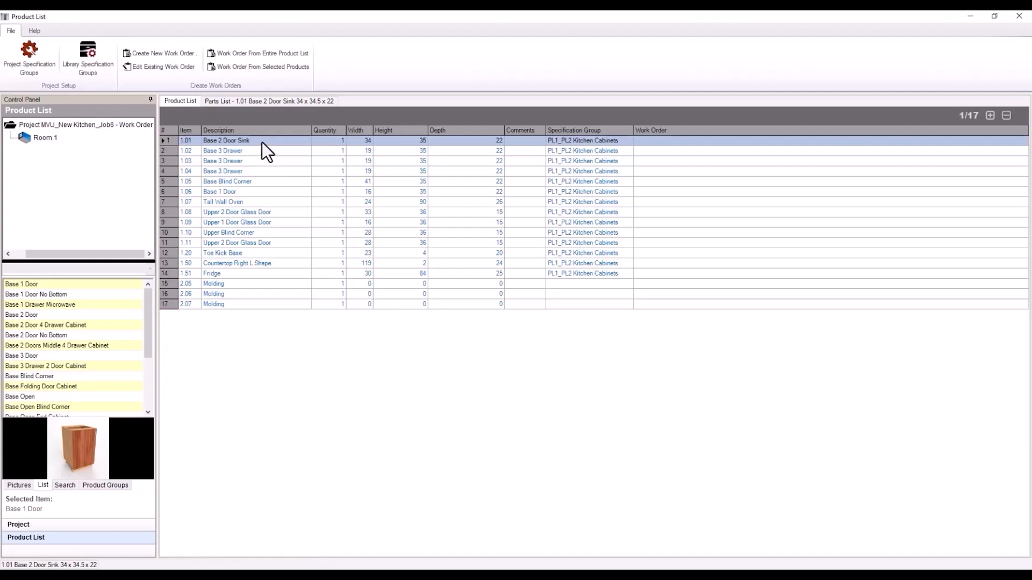
{"action": "right_click", "coordinate": [237, 140]}
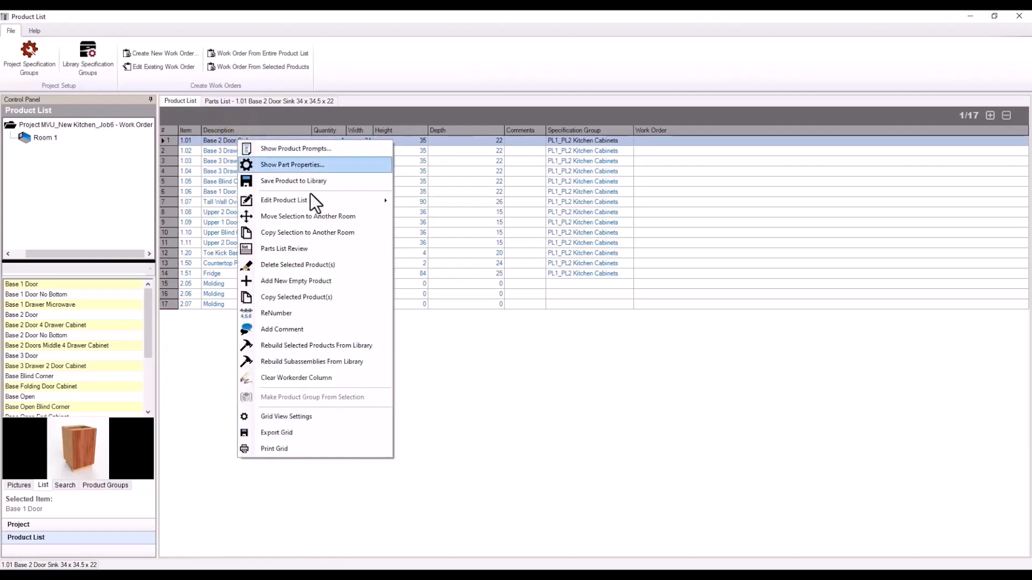
{"action": "mouse_move", "coordinate": [363, 199]}
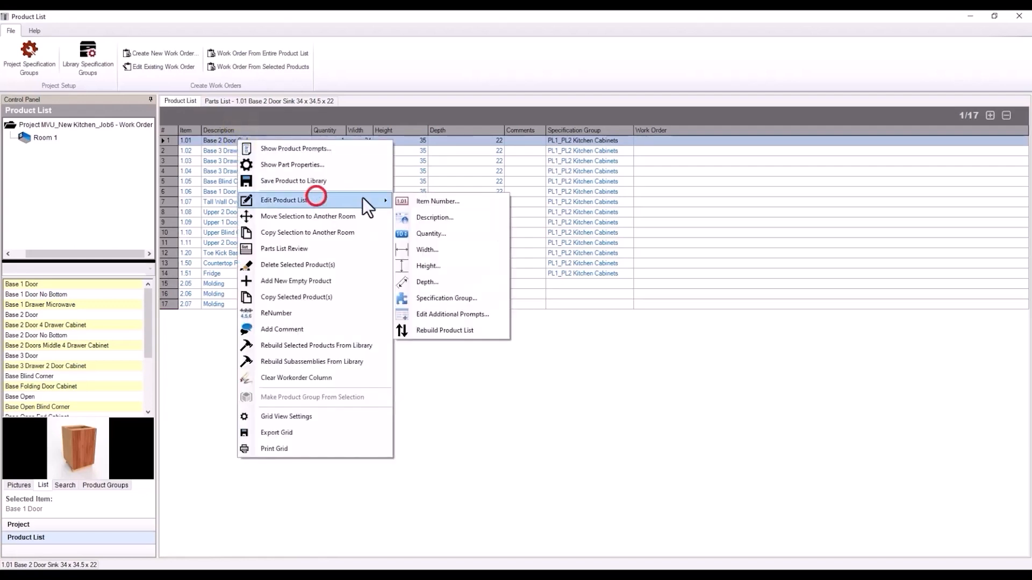
{"action": "left_click", "coordinate": [443, 330]}
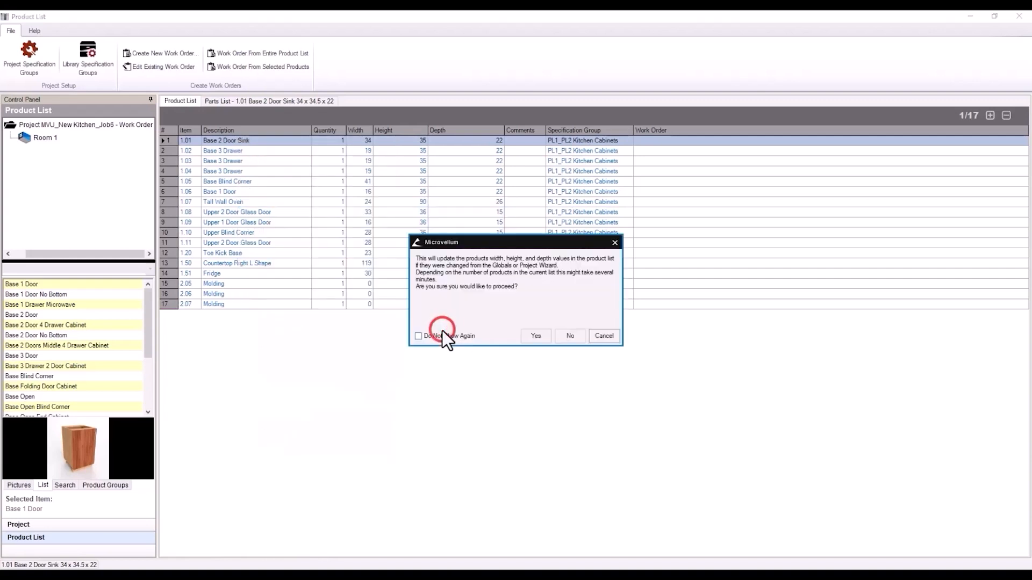
{"action": "left_click", "coordinate": [536, 337]}
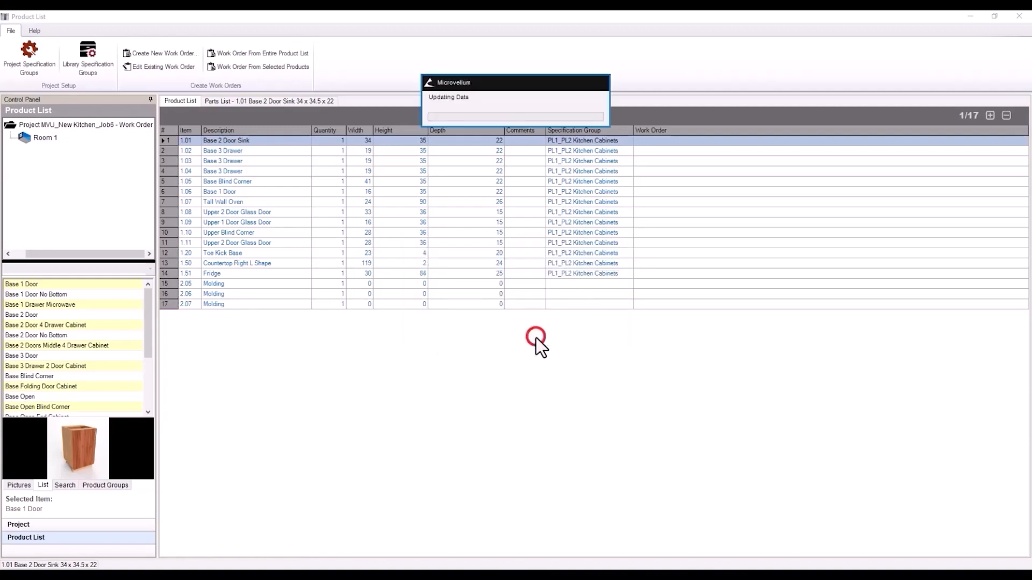
{"action": "left_click", "coordinate": [260, 54]}
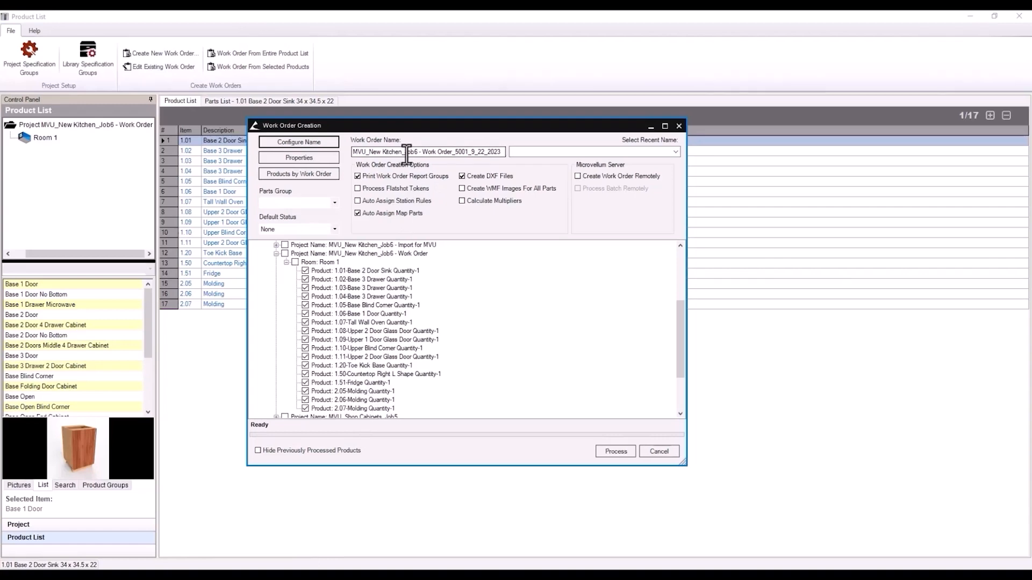
{"action": "left_click", "coordinate": [616, 451]}
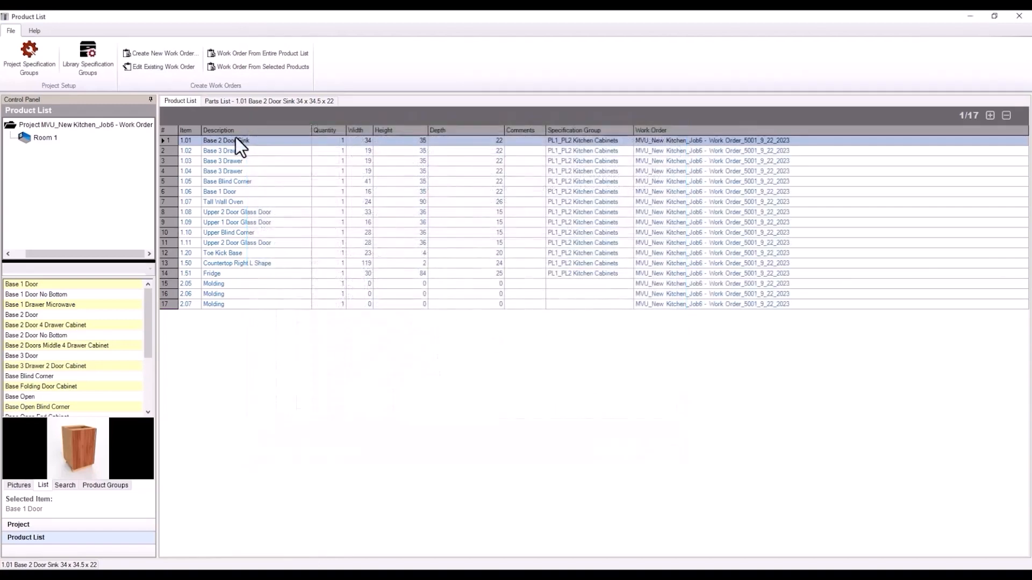
Step: Process a work order from products 1.01 to 1.50, keeping the name MVU_New Kitchen_Job6 - Work Order_5001_9_22_2023, and open it
{"action": "left_click_drag", "start_coordinate": [233, 140], "coordinate": [225, 264]}
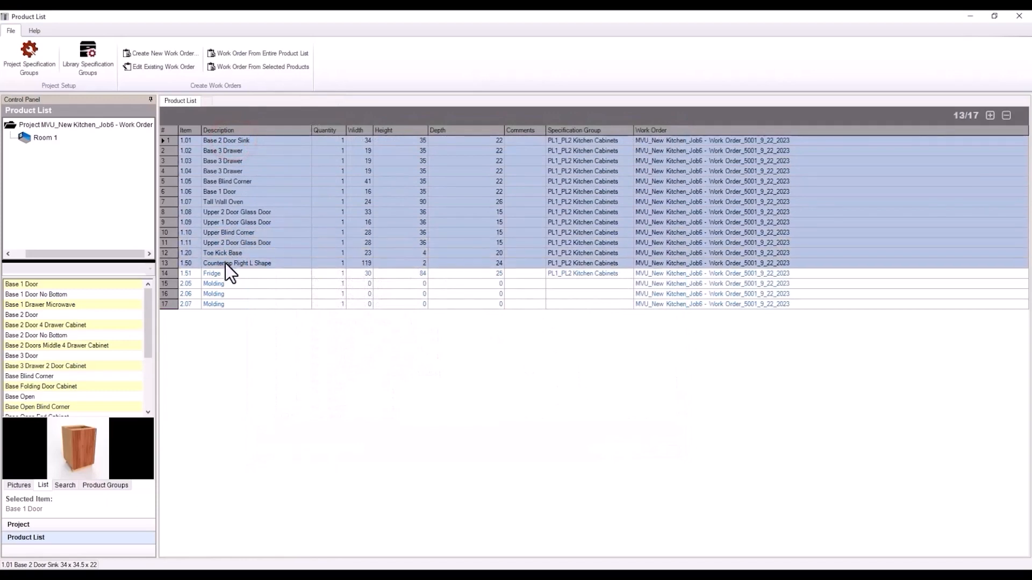
{"action": "left_click", "coordinate": [239, 68]}
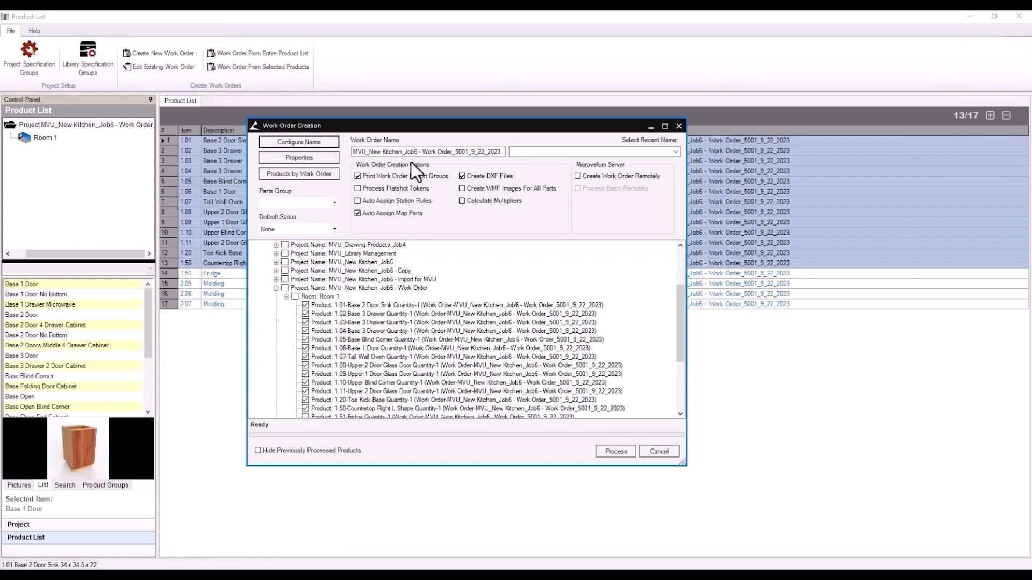
{"action": "left_click_drag", "start_coordinate": [352, 152], "coordinate": [456, 151]}
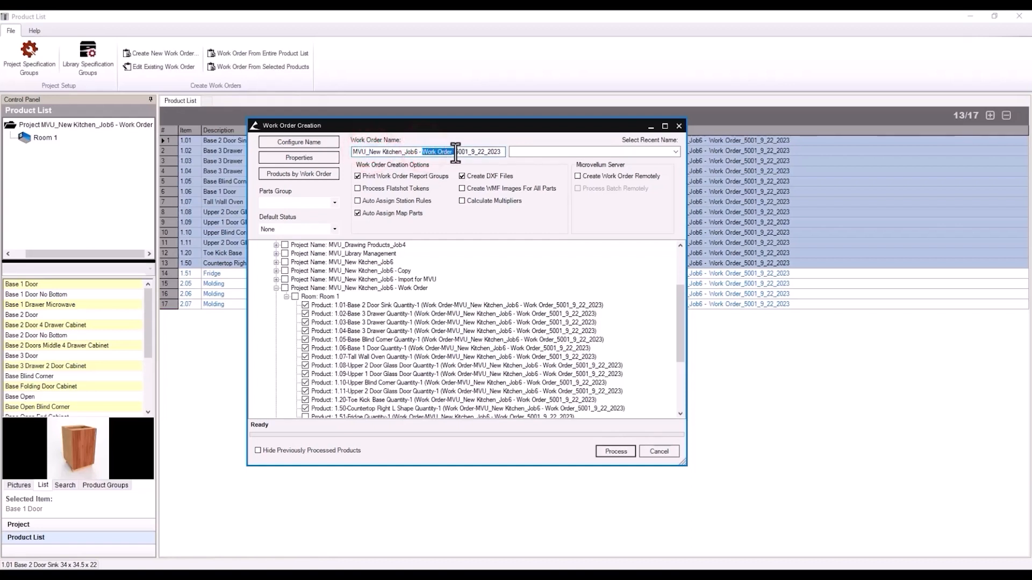
{"action": "left_click", "coordinate": [494, 151]}
{"action": "left_click", "coordinate": [618, 451]}
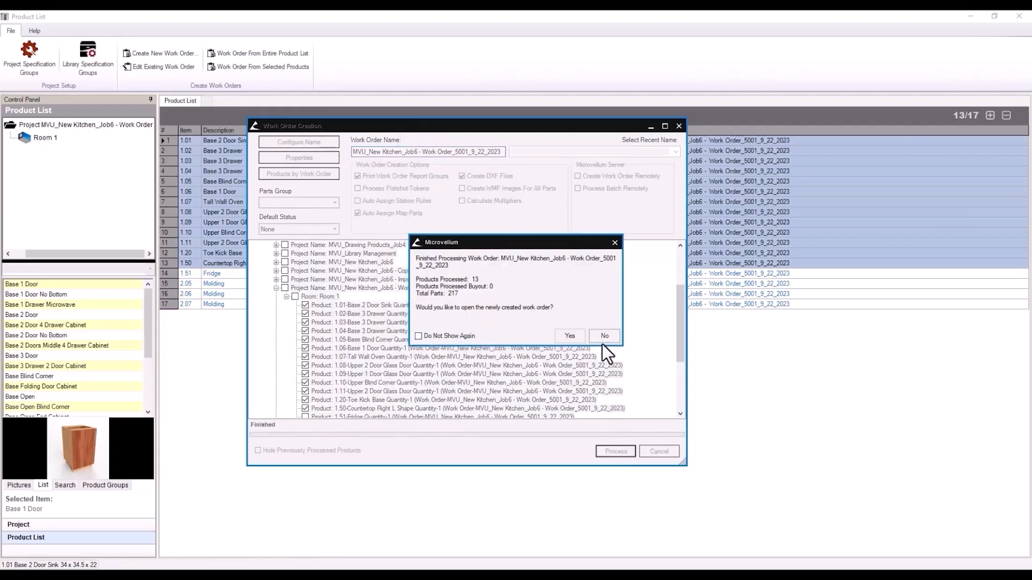
{"action": "left_click", "coordinate": [569, 335]}
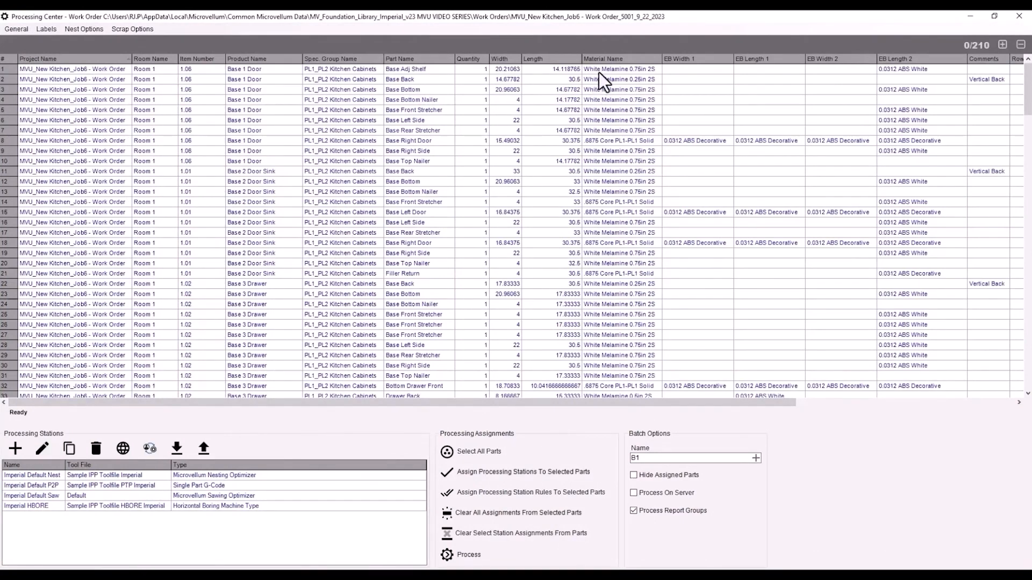
Step: Sort the work order's parts by material name and by item number
{"action": "right_click", "coordinate": [420, 47]}
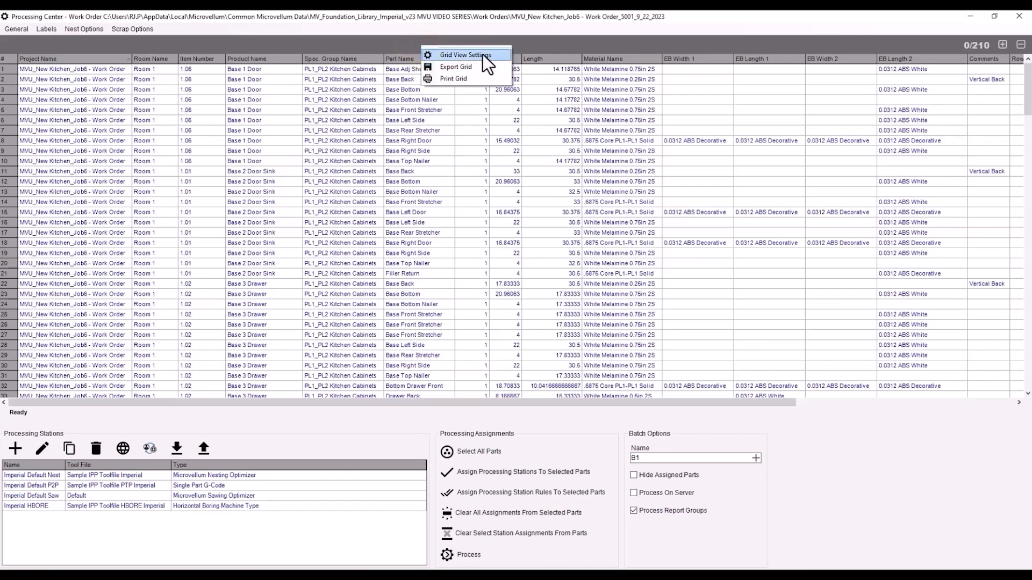
{"action": "left_click", "coordinate": [603, 59]}
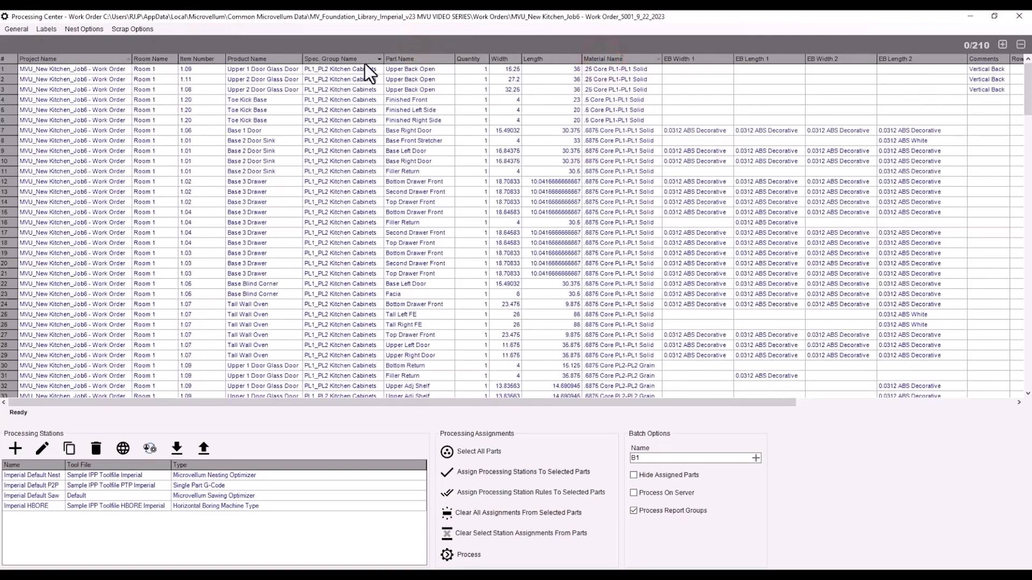
{"action": "left_click", "coordinate": [199, 61]}
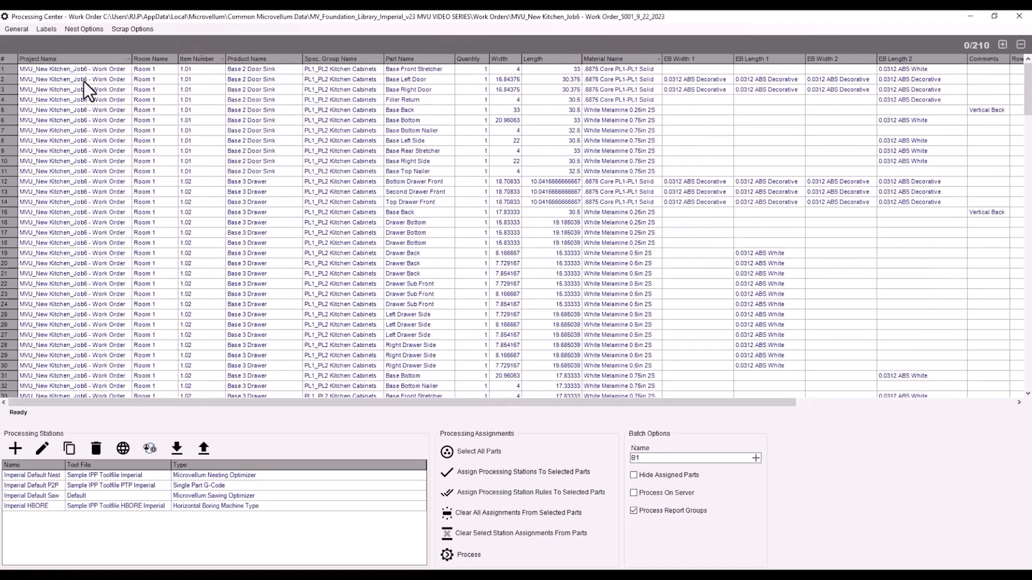
Step: Check which materials are offered for loading the parts list by material, and cancel without choosing any
{"action": "left_click", "coordinate": [17, 28]}
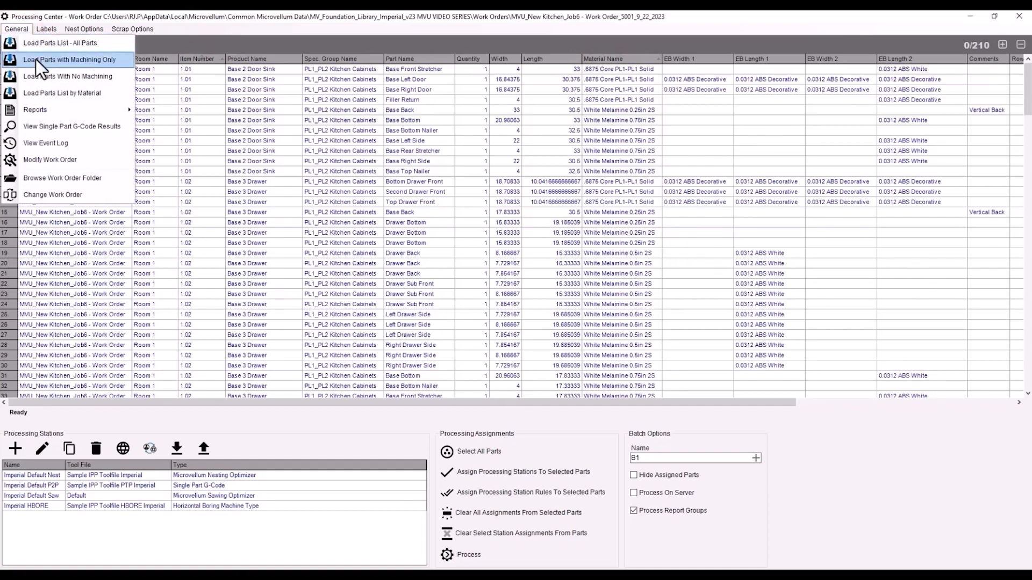
{"action": "left_click", "coordinate": [34, 93]}
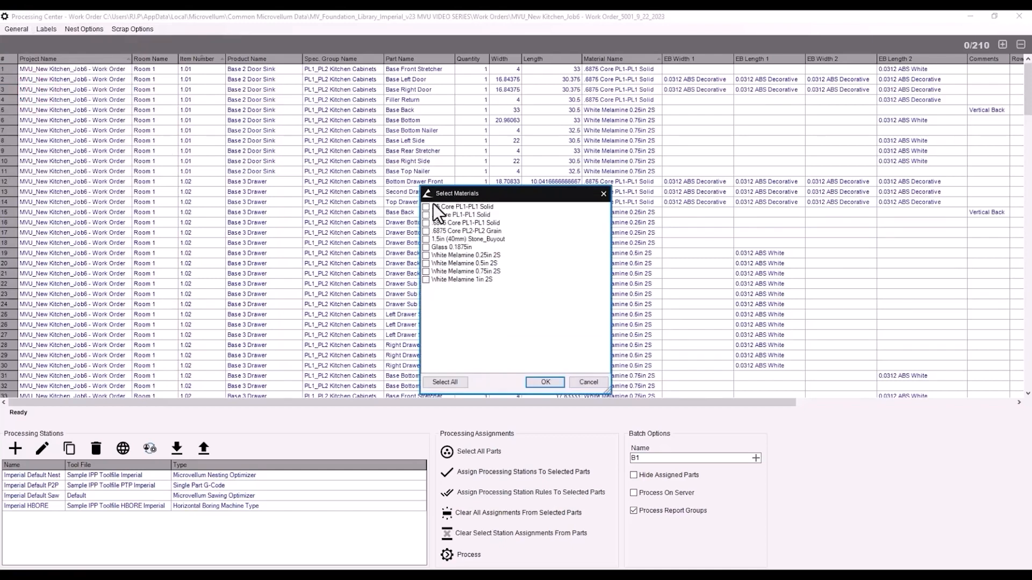
{"action": "left_click", "coordinate": [588, 382]}
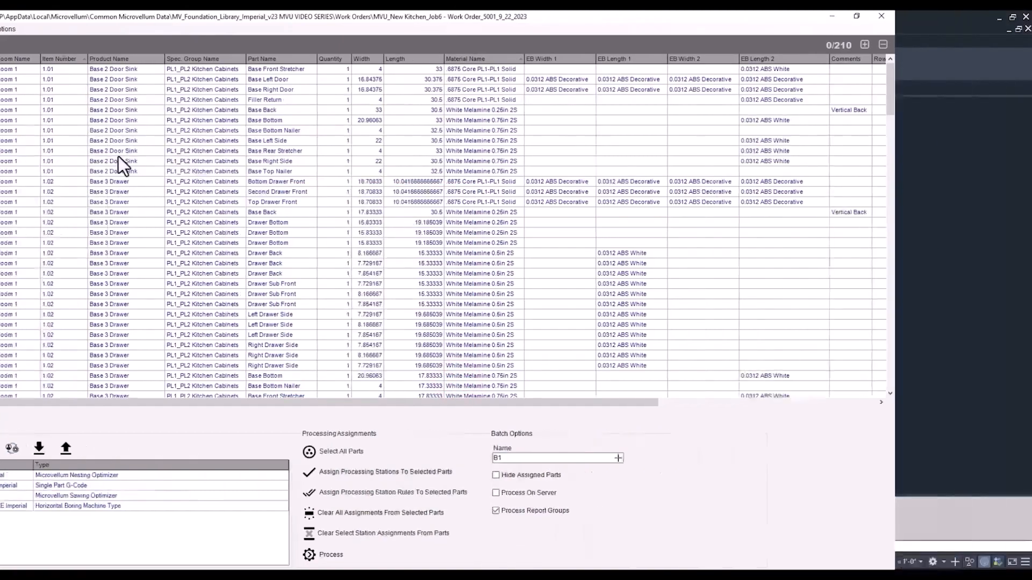
{"action": "left_click", "coordinate": [271, 88]}
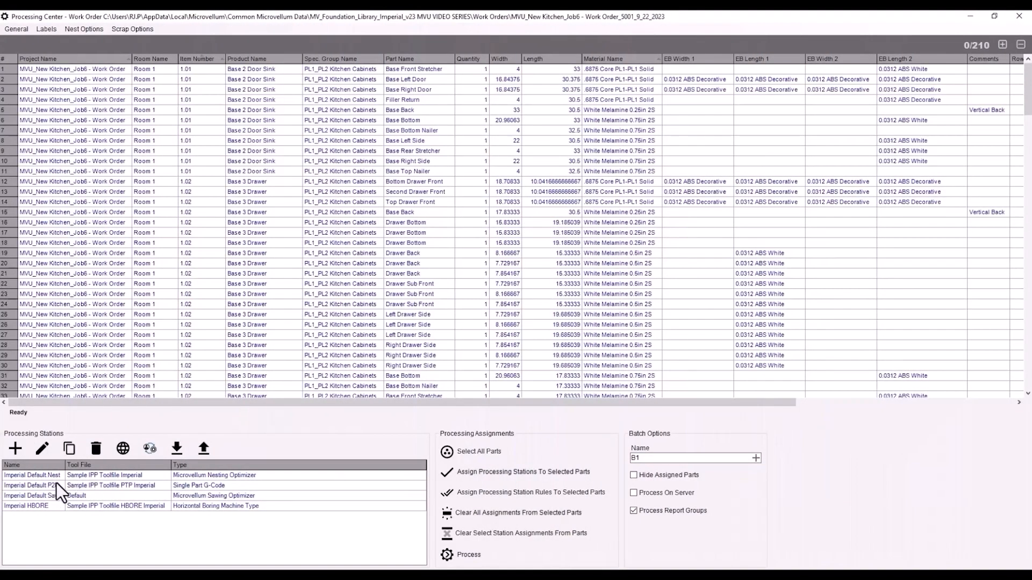
Step: Assign the Imperial Default Nest station to all parts and check the station columns
{"action": "left_click", "coordinate": [21, 475]}
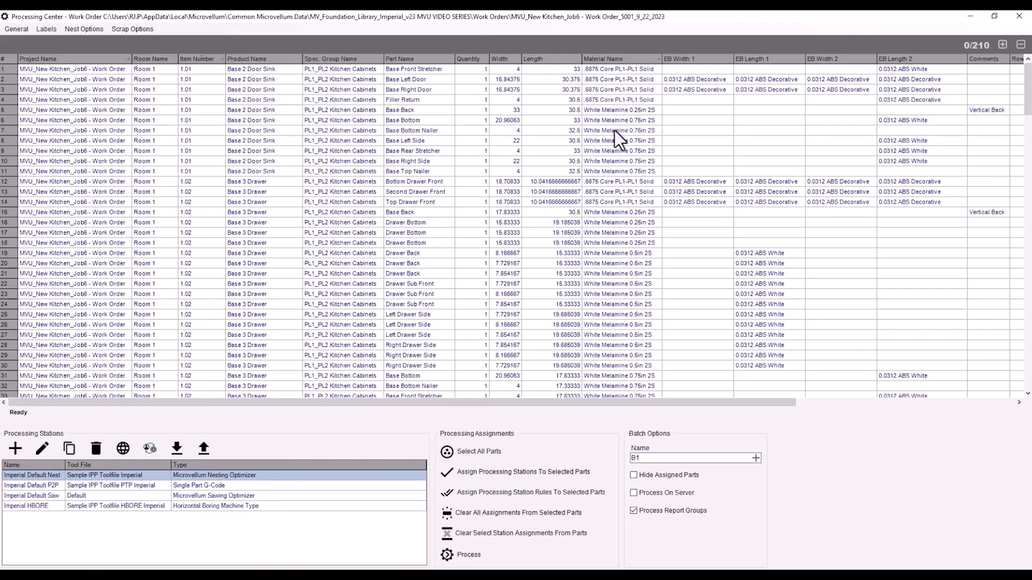
{"action": "left_click", "coordinate": [478, 451]}
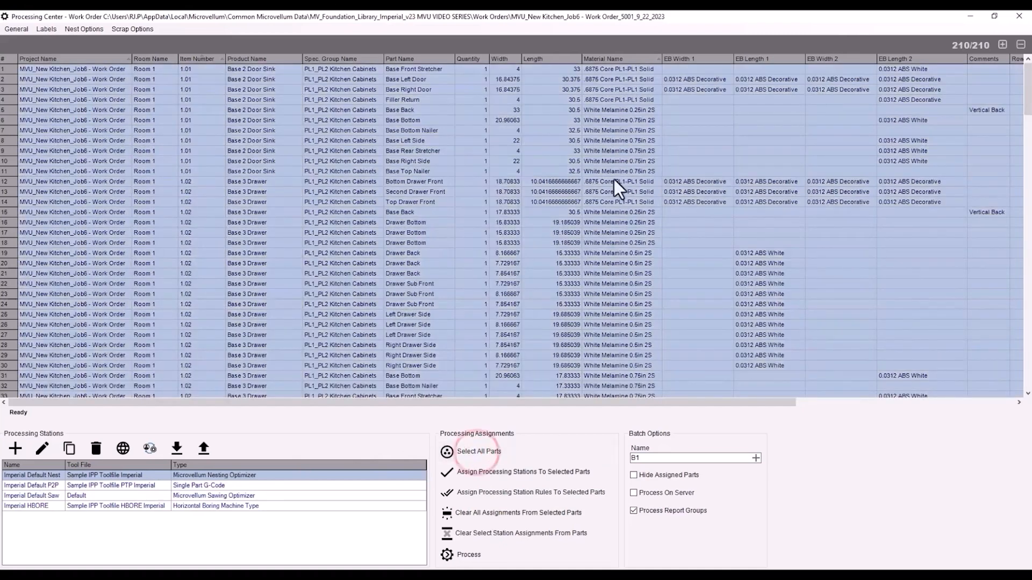
{"action": "left_click", "coordinate": [527, 476]}
{"action": "left_click_drag", "start_coordinate": [588, 401], "coordinate": [795, 399]}
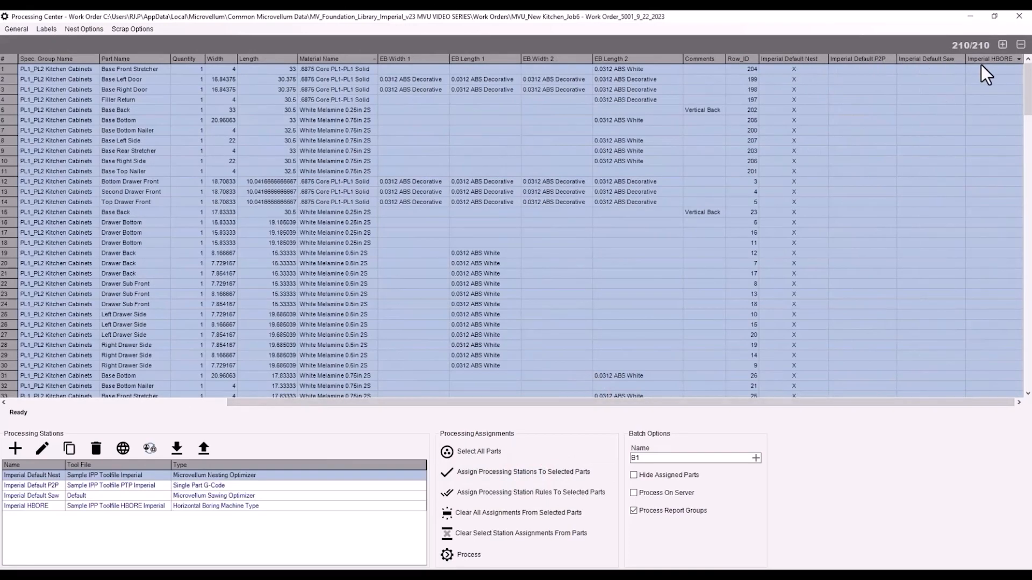
Step: Assign the Imperial HBORE station to all parts as well, and clear only that station's assignments again
{"action": "left_click", "coordinate": [39, 507], "text": "ctrl"}
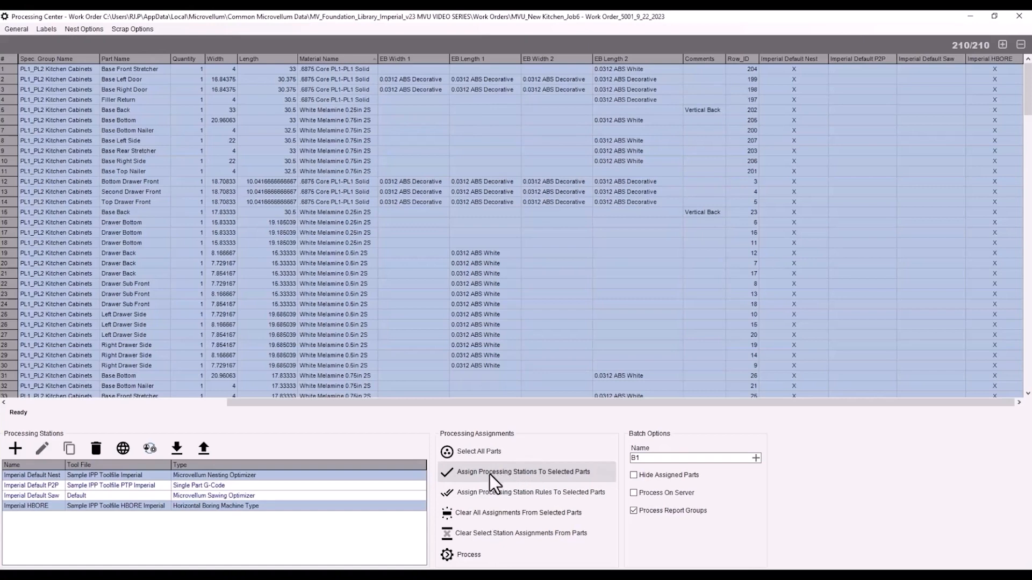
{"action": "left_click", "coordinate": [519, 534]}
{"action": "left_click", "coordinate": [394, 172]}
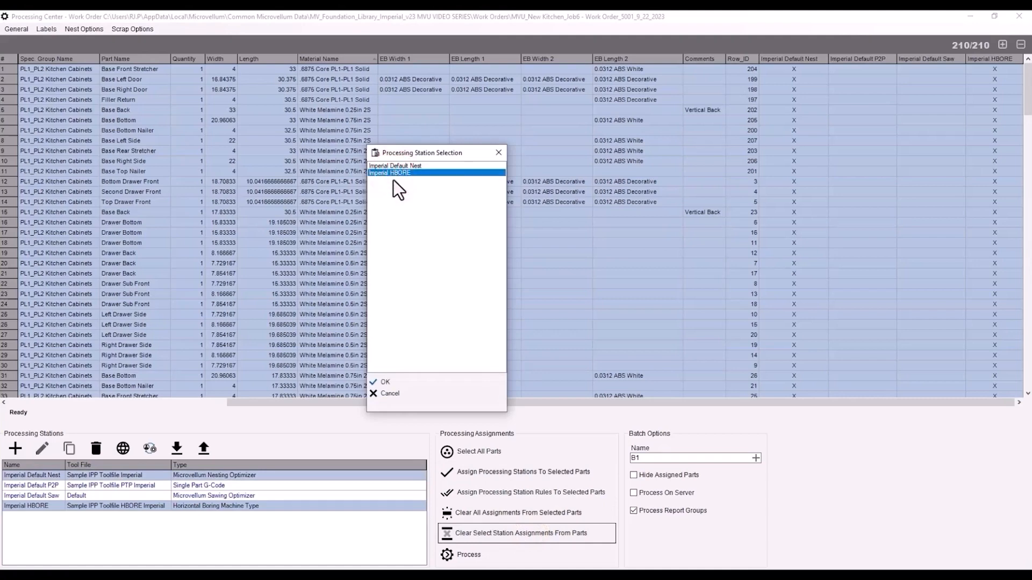
{"action": "left_click", "coordinate": [388, 383]}
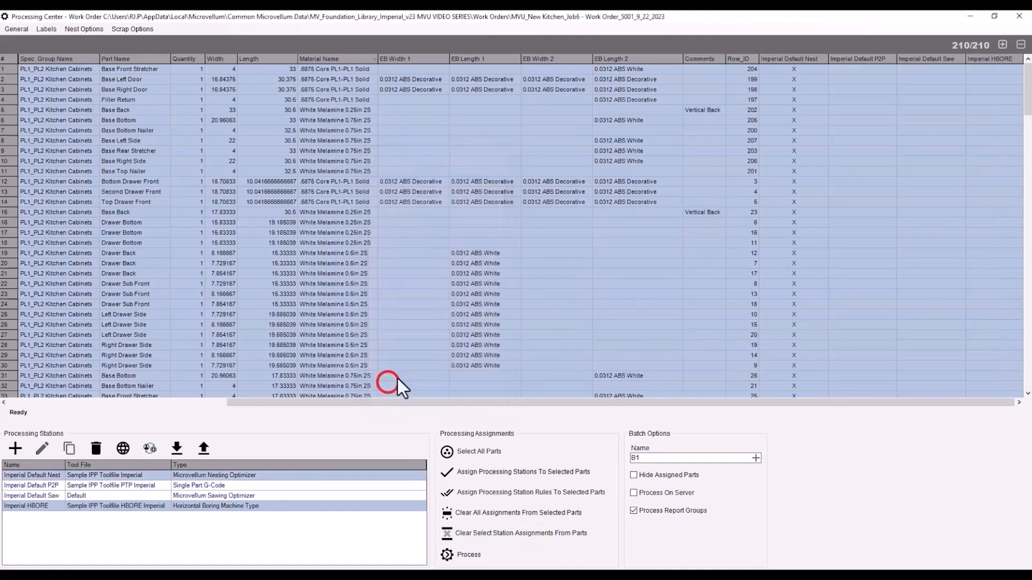
Step: Process the assigned parts, allow nest part flipping for all listed materials, and acknowledge the Perfect Grain notice
{"action": "scroll", "coordinate": [718, 301], "scroll_direction": "down", "scroll_amount": 12}
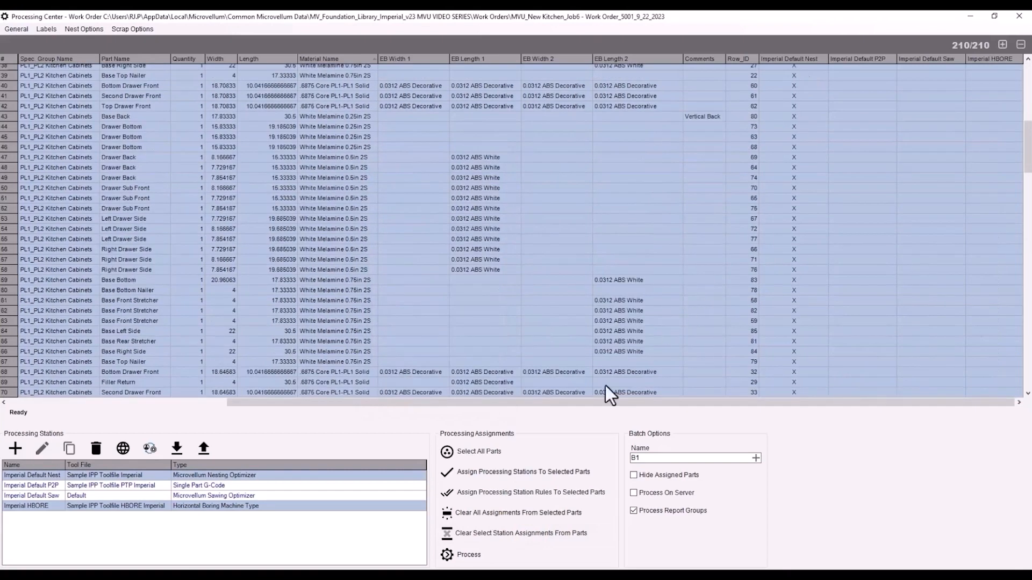
{"action": "left_click", "coordinate": [468, 554]}
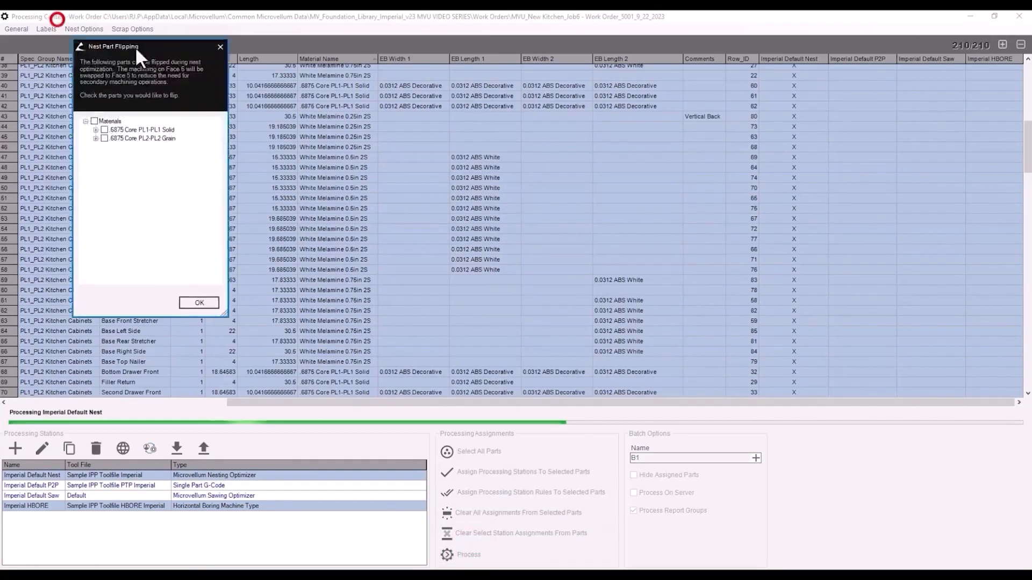
{"action": "left_click_drag", "start_coordinate": [134, 46], "coordinate": [418, 66]}
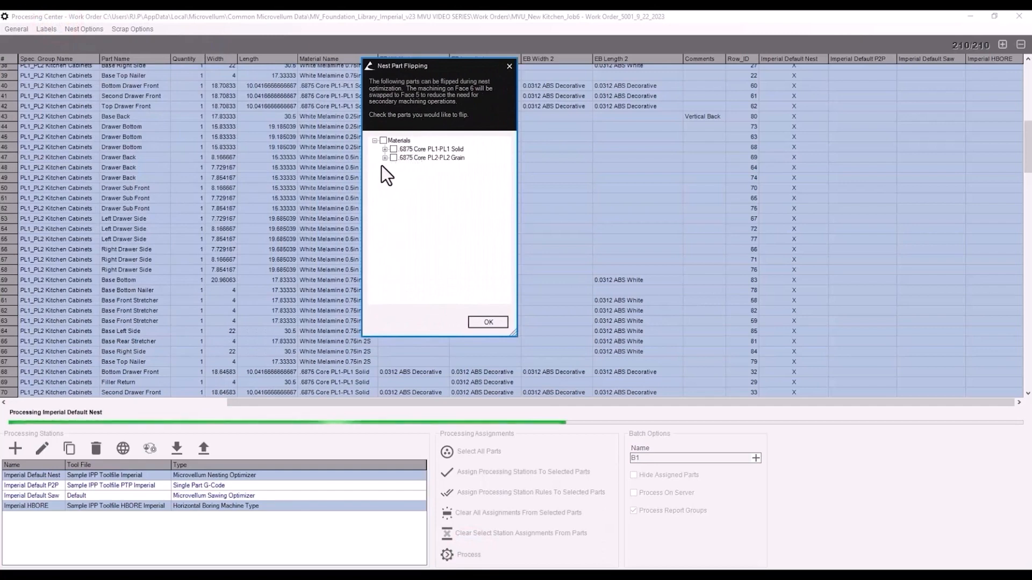
{"action": "left_click", "coordinate": [382, 141]}
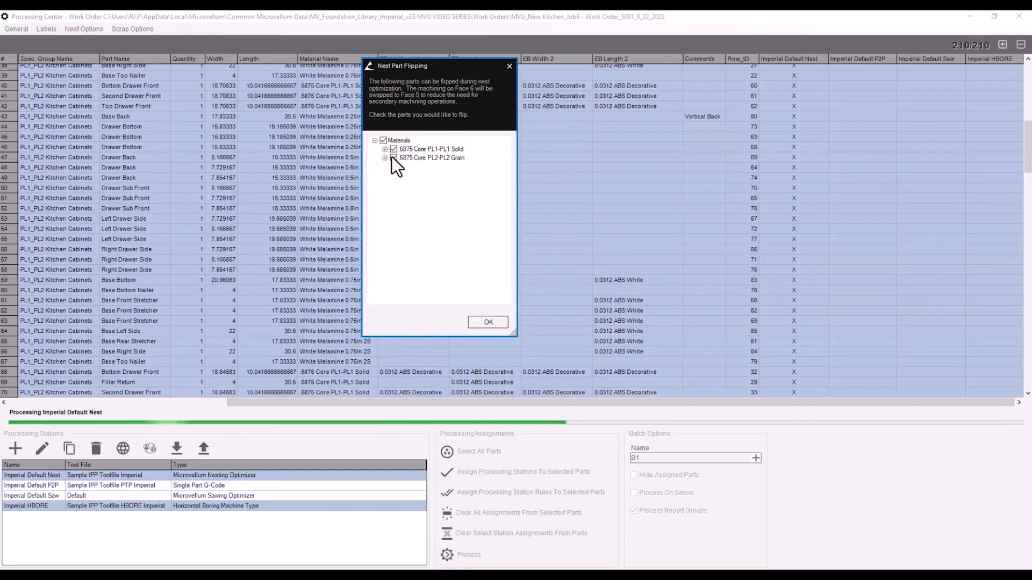
{"action": "left_click", "coordinate": [385, 158]}
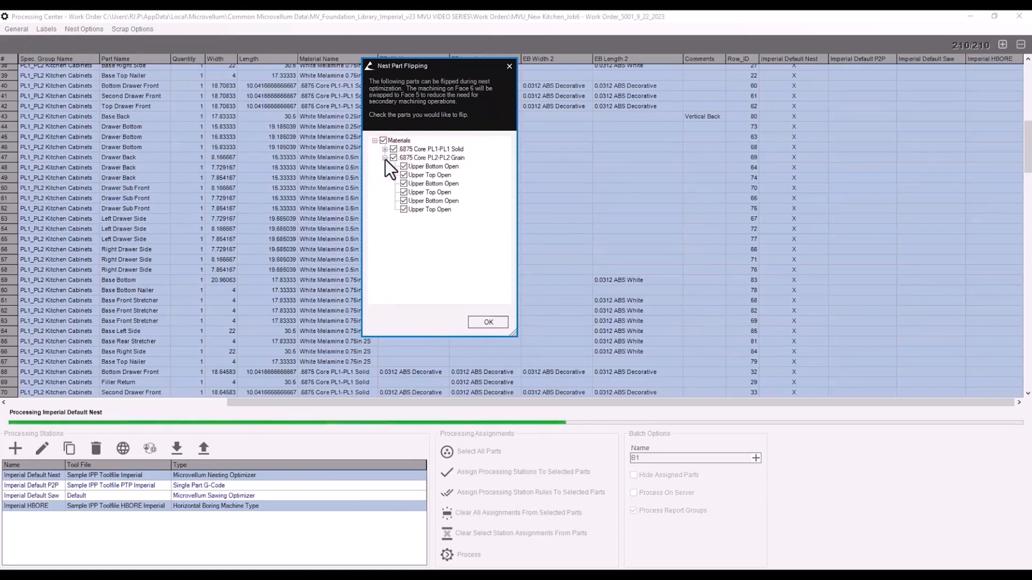
{"action": "left_click", "coordinate": [385, 158]}
{"action": "left_click", "coordinate": [496, 322]}
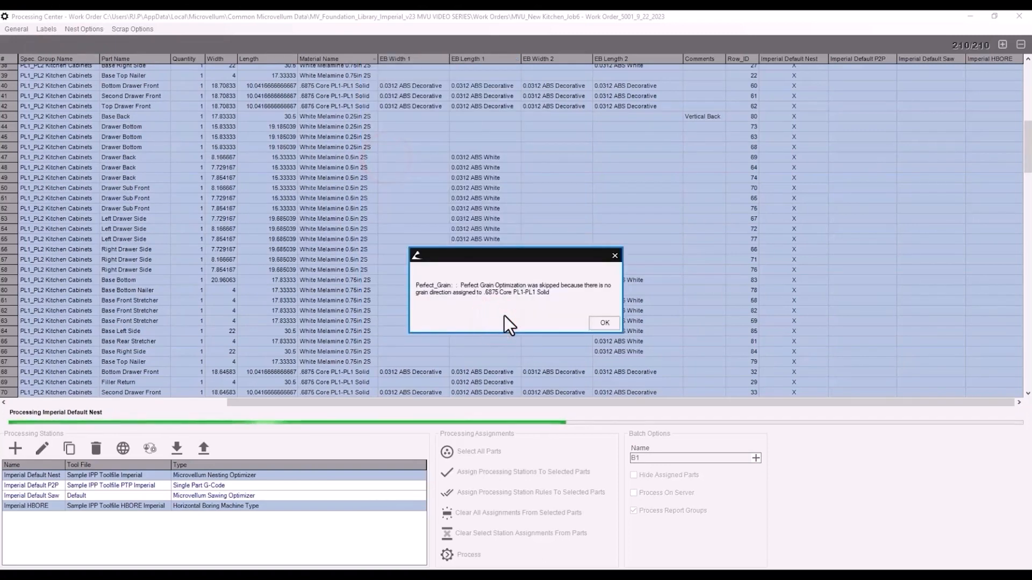
{"action": "left_click", "coordinate": [604, 323]}
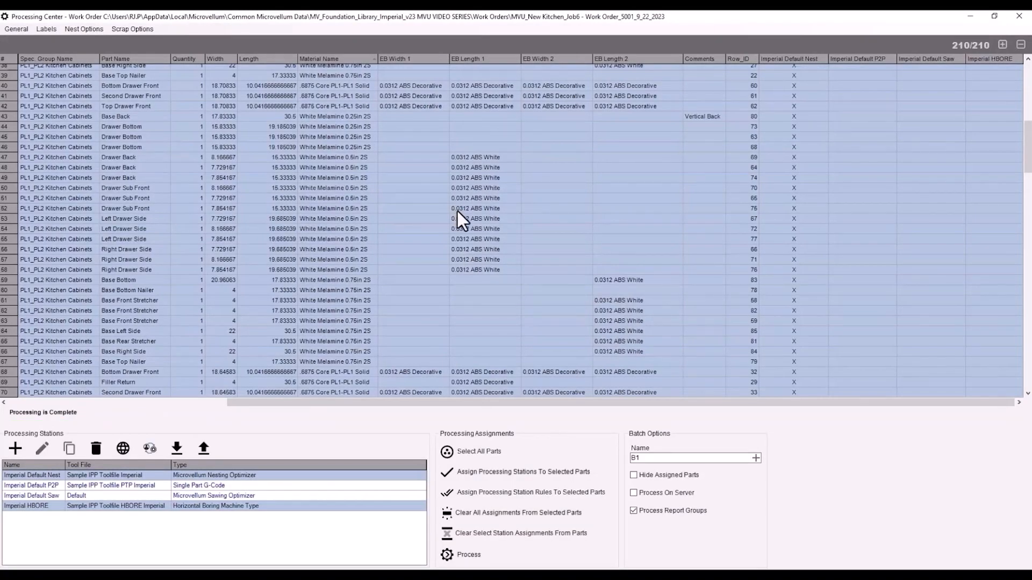
Step: Start opening a nest drawing and browse to the Imperial Default Nest folder of batch B1
{"action": "left_click", "coordinate": [86, 29]}
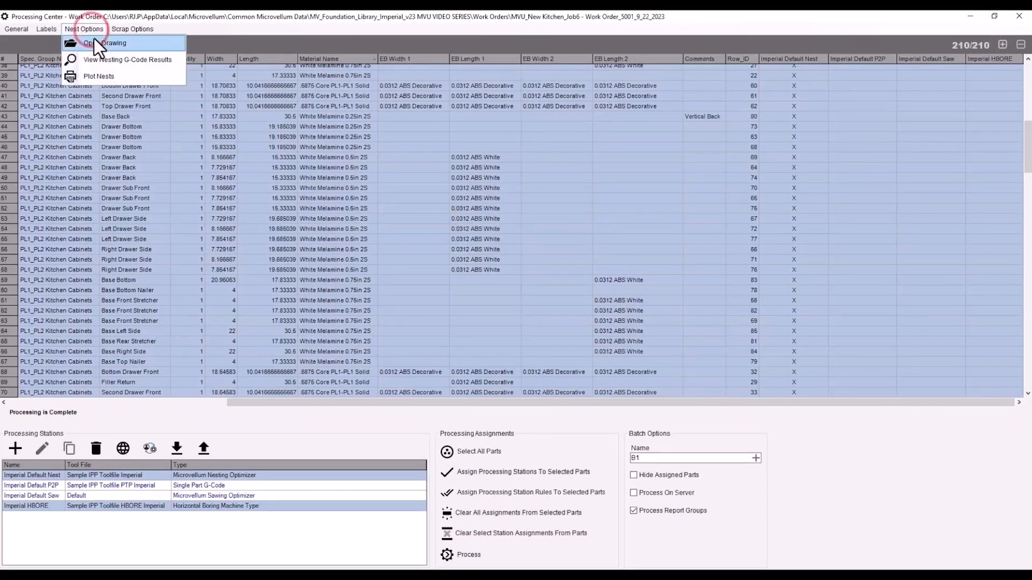
{"action": "left_click", "coordinate": [95, 44]}
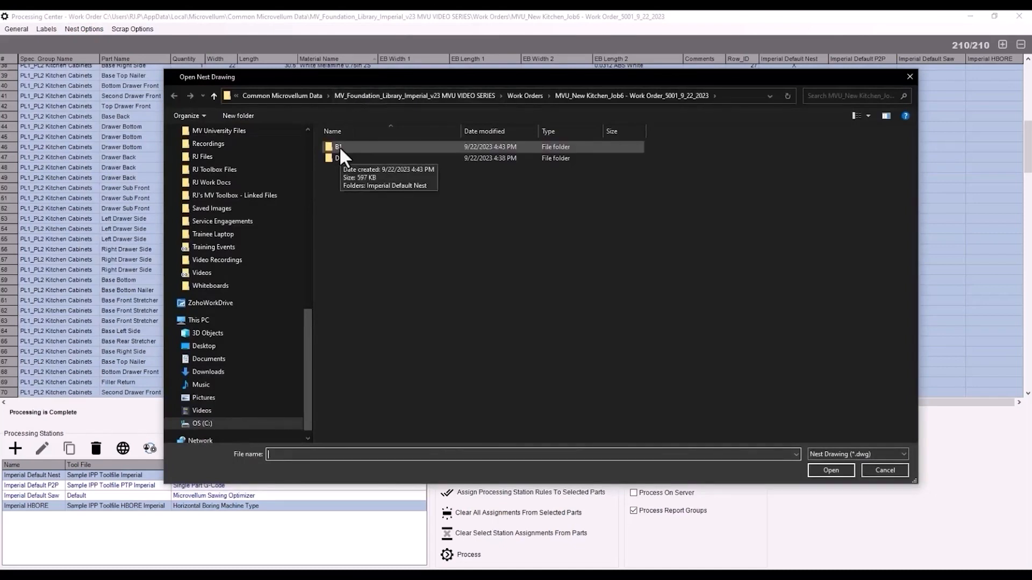
{"action": "double_click", "coordinate": [340, 146]}
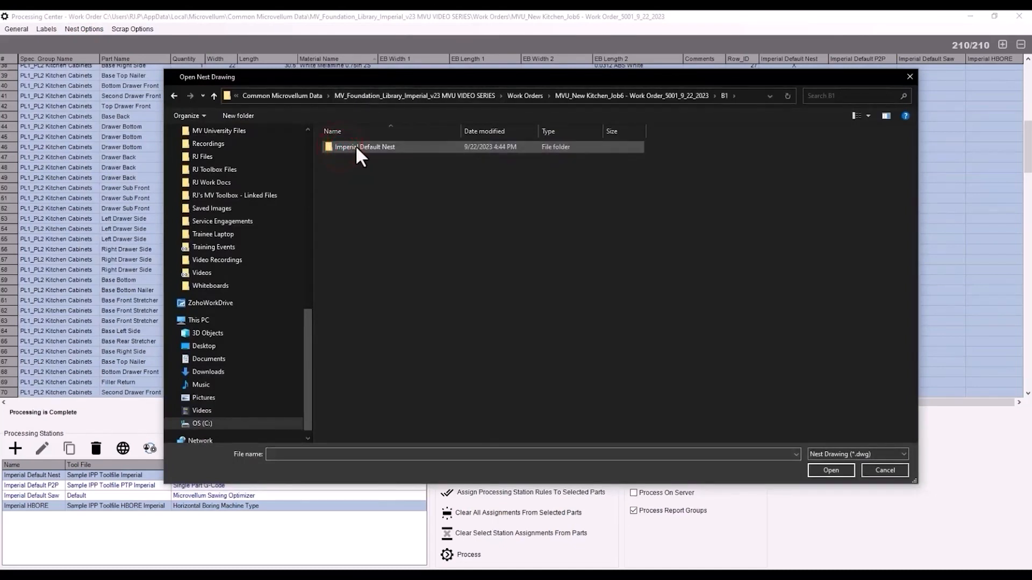
{"action": "double_click", "coordinate": [355, 146]}
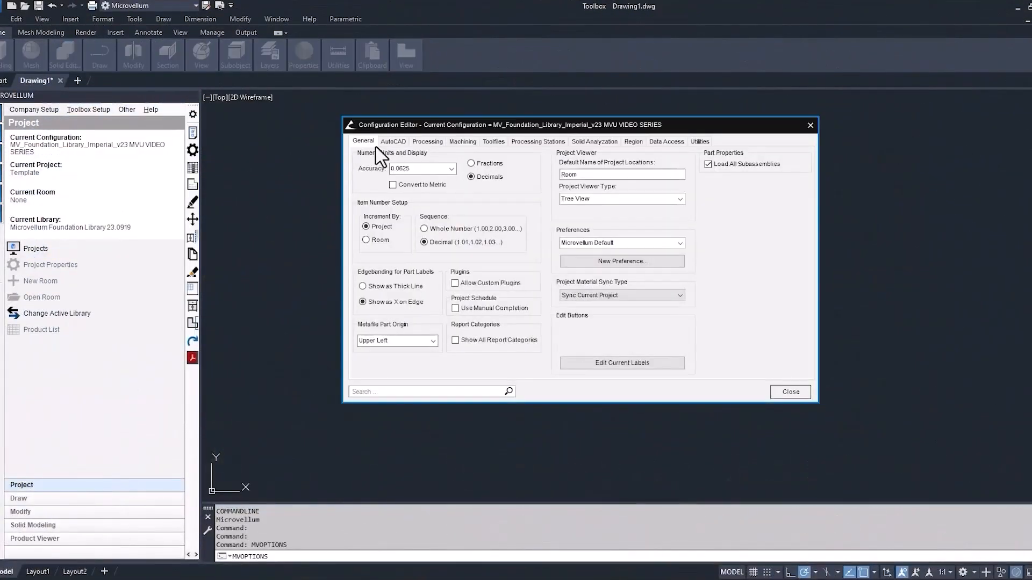
Step: Review the nest settings of the Imperial Default Nest processing station, down to the drawing options
{"action": "left_click", "coordinate": [539, 140]}
{"action": "left_click", "coordinate": [386, 158]}
{"action": "left_click", "coordinate": [386, 110]}
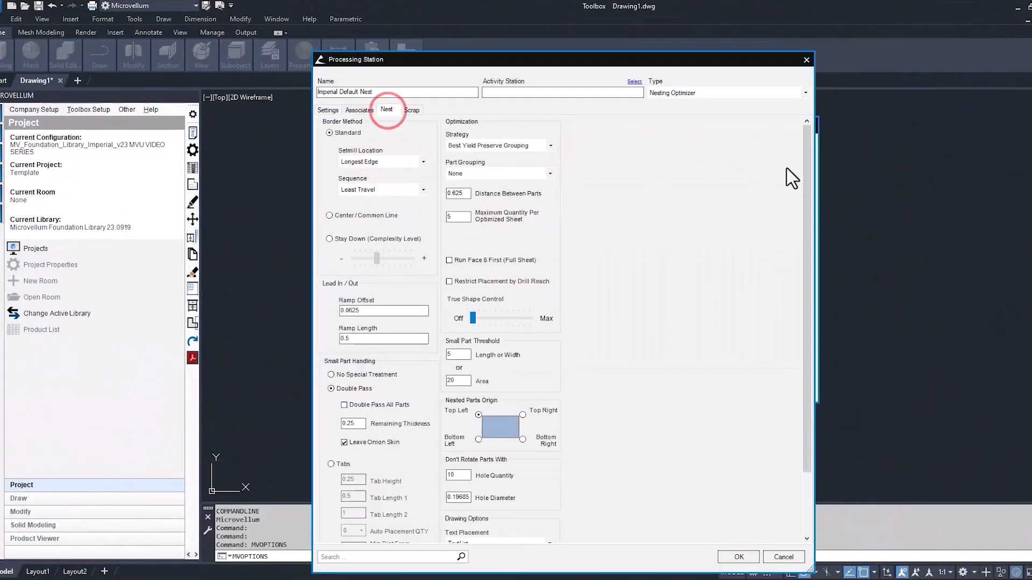
{"action": "left_click_drag", "start_coordinate": [806, 163], "coordinate": [808, 217]}
{"action": "left_click", "coordinate": [546, 494]}
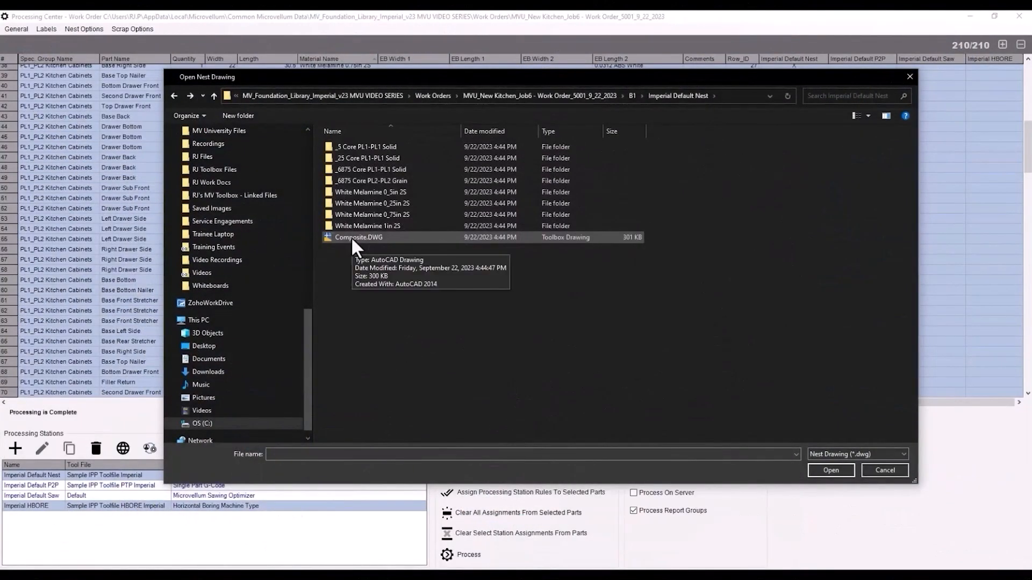
Step: Open the Composite.DWG nest drawing and look over the row of nested sheets and their labels
{"action": "double_click", "coordinate": [351, 236]}
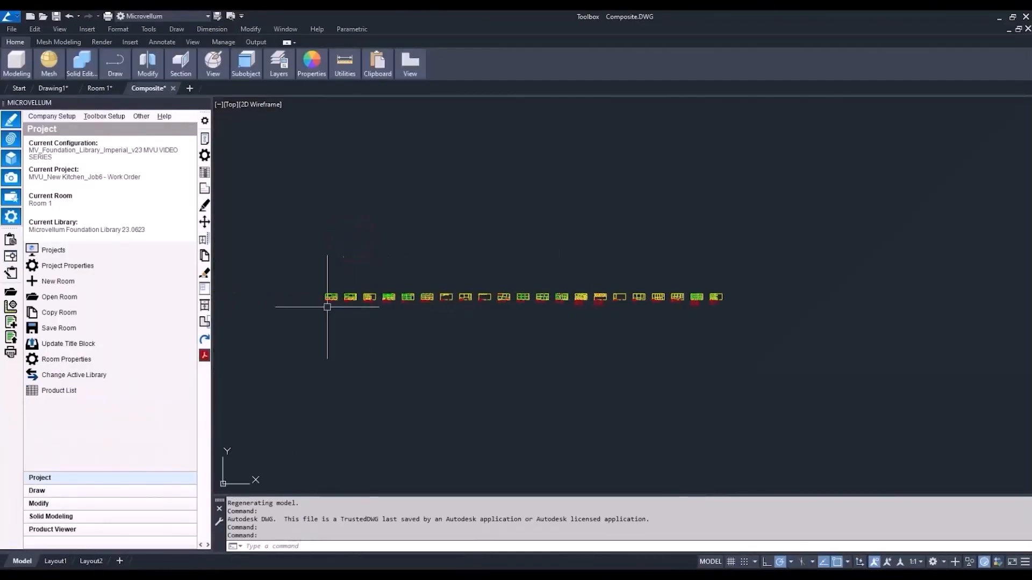
{"action": "scroll", "coordinate": [342, 241], "scroll_direction": "up", "scroll_amount": 3}
{"action": "scroll", "coordinate": [343, 241], "scroll_direction": "up", "scroll_amount": 5}
{"action": "scroll", "coordinate": [325, 224], "scroll_direction": "up", "scroll_amount": 3}
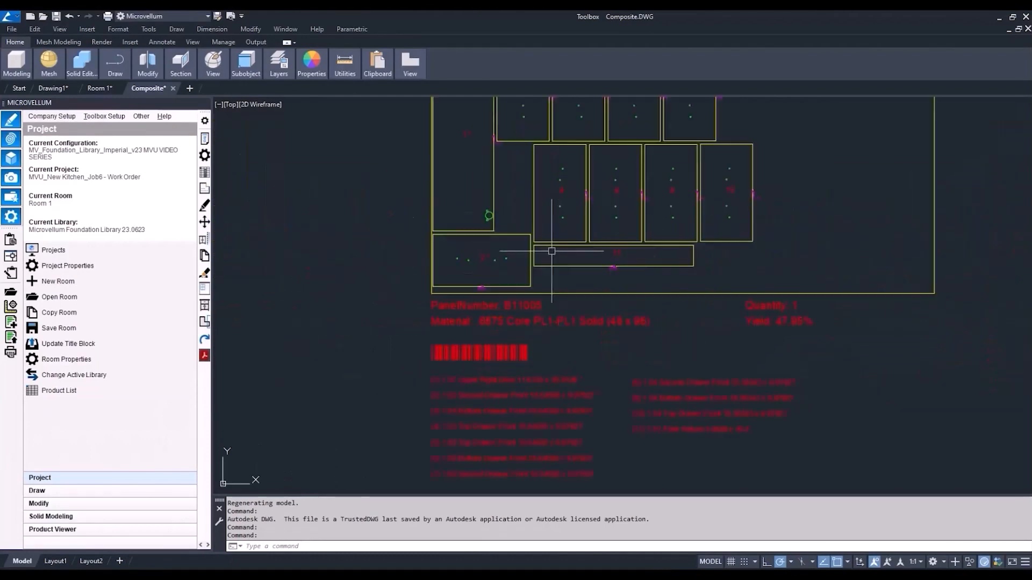
{"action": "scroll", "coordinate": [664, 258], "scroll_direction": "down", "scroll_amount": 6}
{"action": "scroll", "coordinate": [535, 268], "scroll_direction": "up", "scroll_amount": 8}
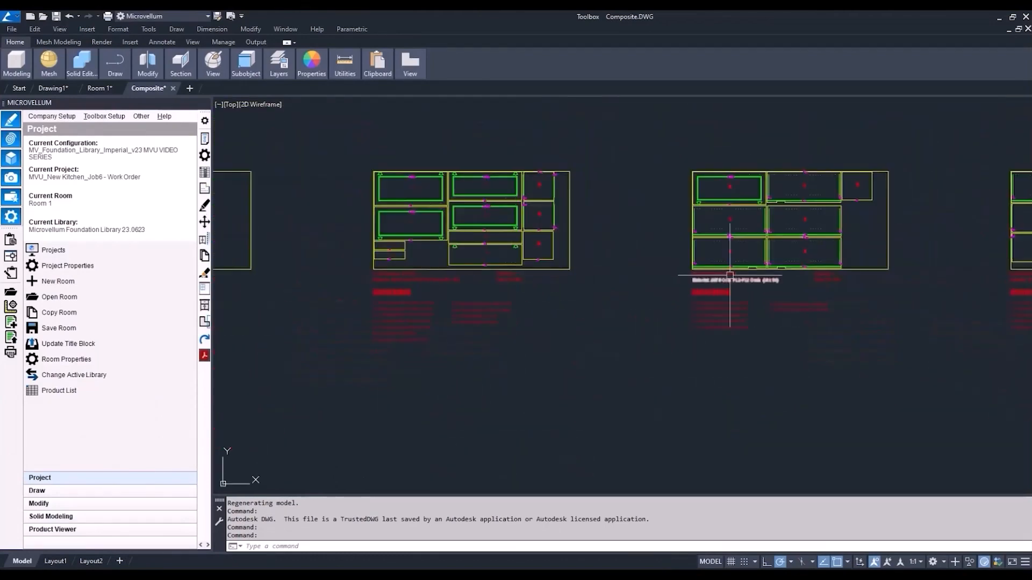
{"action": "scroll", "coordinate": [534, 268], "scroll_direction": "down", "scroll_amount": 8}
{"action": "scroll", "coordinate": [546, 235], "scroll_direction": "up", "scroll_amount": 6}
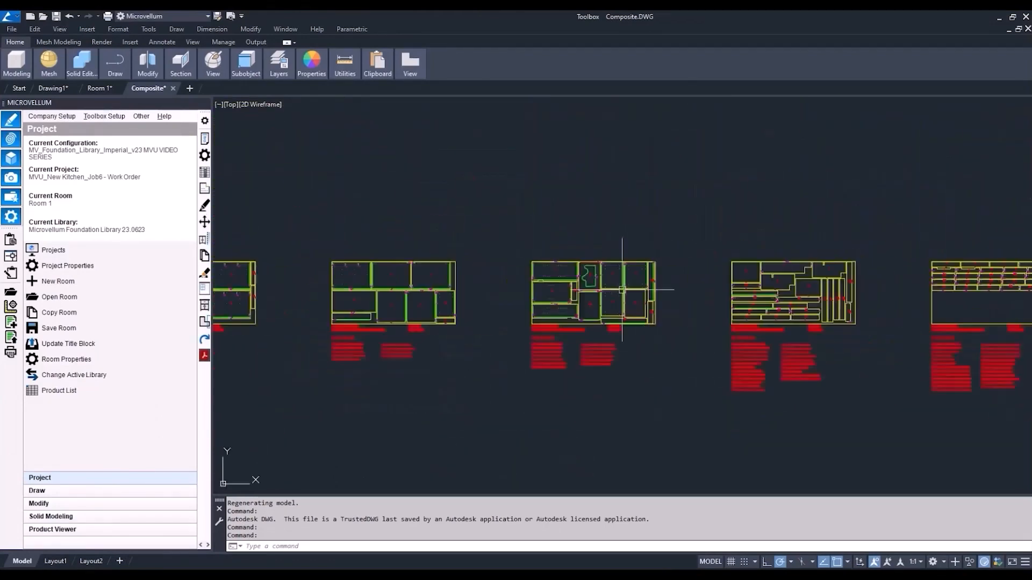
Step: Examine the machining and part numbers on the nested sheet containing part 4 with the curved cutout
{"action": "scroll", "coordinate": [546, 232], "scroll_direction": "up", "scroll_amount": 3}
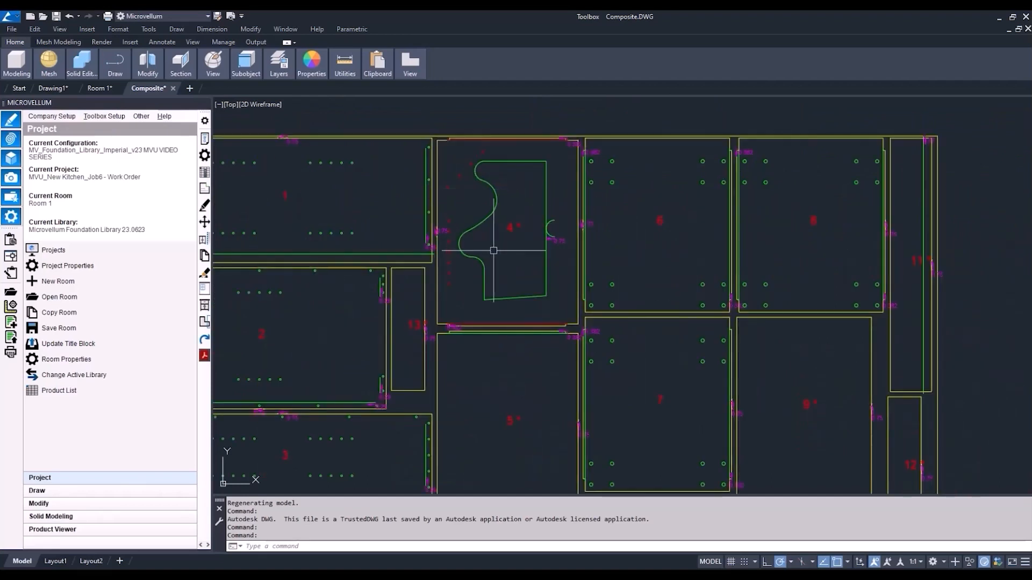
{"action": "scroll", "coordinate": [462, 174], "scroll_direction": "up", "scroll_amount": 4}
{"action": "scroll", "coordinate": [484, 177], "scroll_direction": "down", "scroll_amount": 2}
{"action": "middle_click_drag", "start_coordinate": [486, 197], "coordinate": [513, 184]}
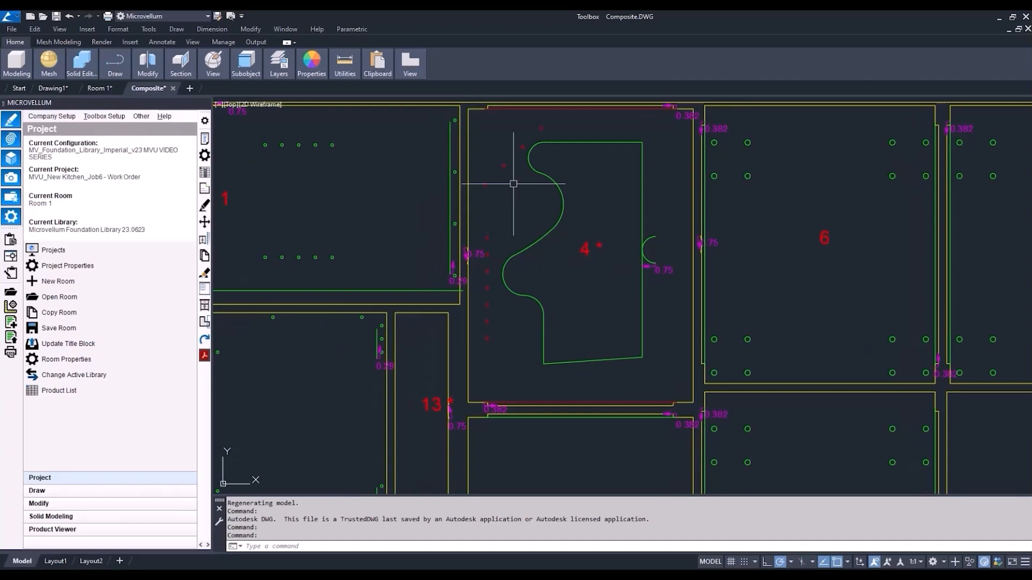
Step: Close the Composite nest drawing without saving changes
{"action": "scroll", "coordinate": [514, 184], "scroll_direction": "down", "scroll_amount": 4}
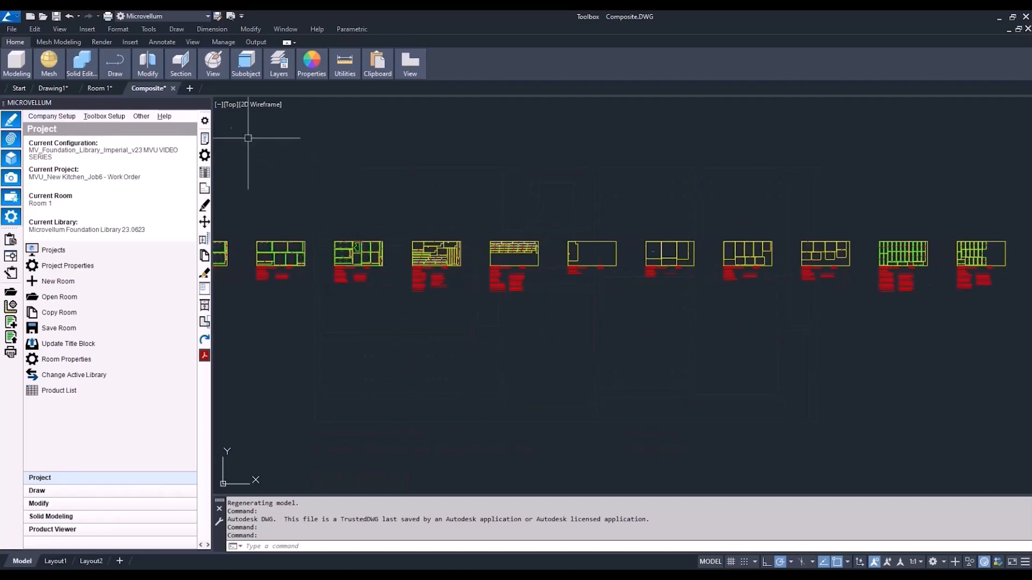
{"action": "left_click", "coordinate": [173, 89]}
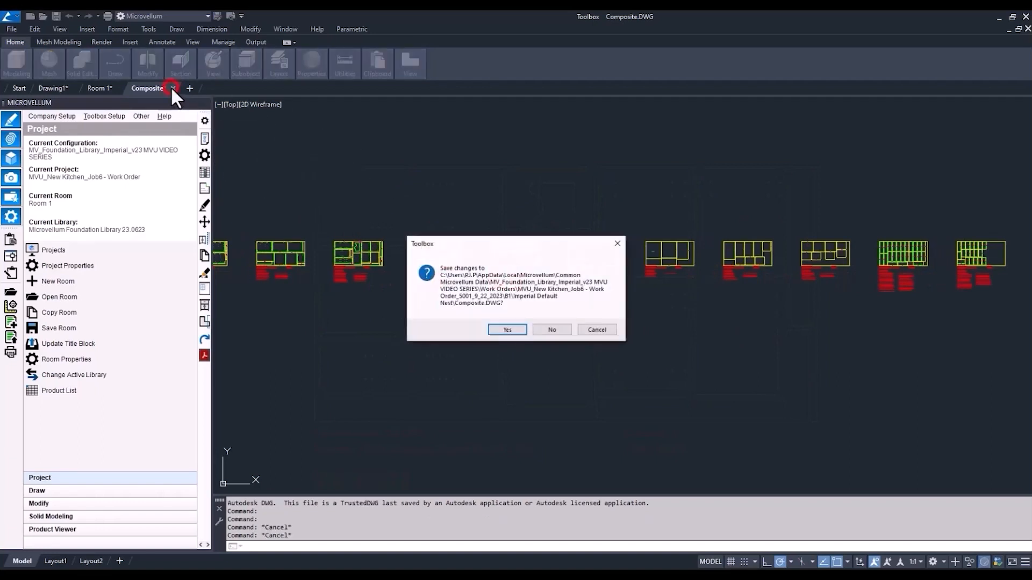
{"action": "left_click", "coordinate": [551, 330]}
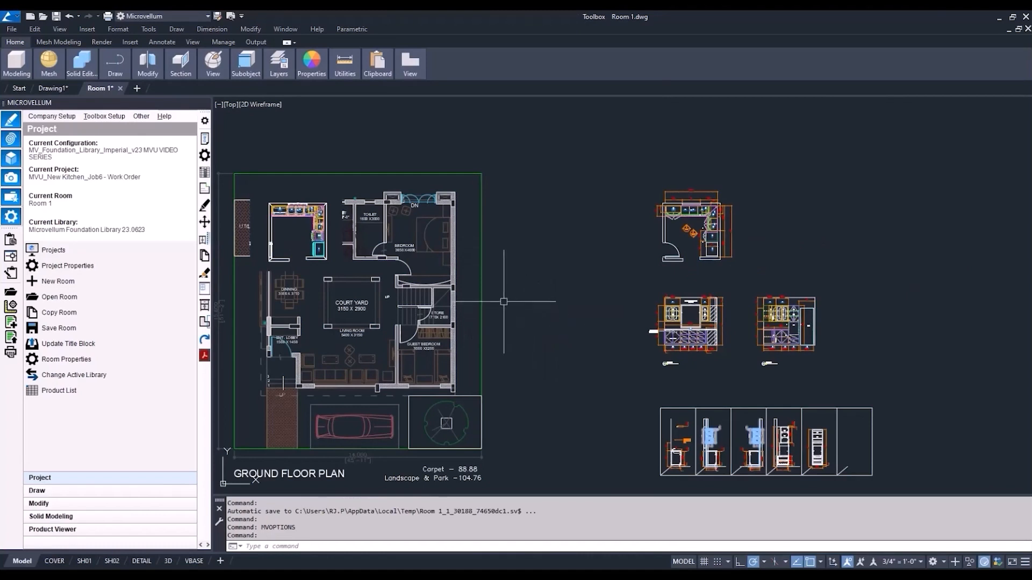
Step: Reopen the MVU_New Kitchen_Job6 work order in the Processing Center
{"action": "mouse_move", "coordinate": [352, 569]}
{"action": "left_click", "coordinate": [456, 532]}
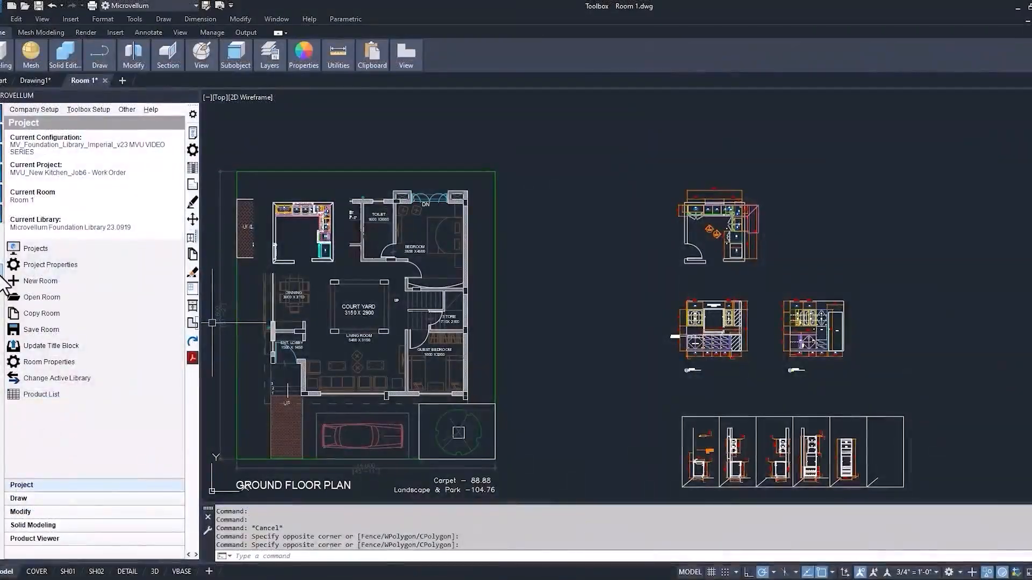
{"action": "left_click", "coordinate": [4, 280]}
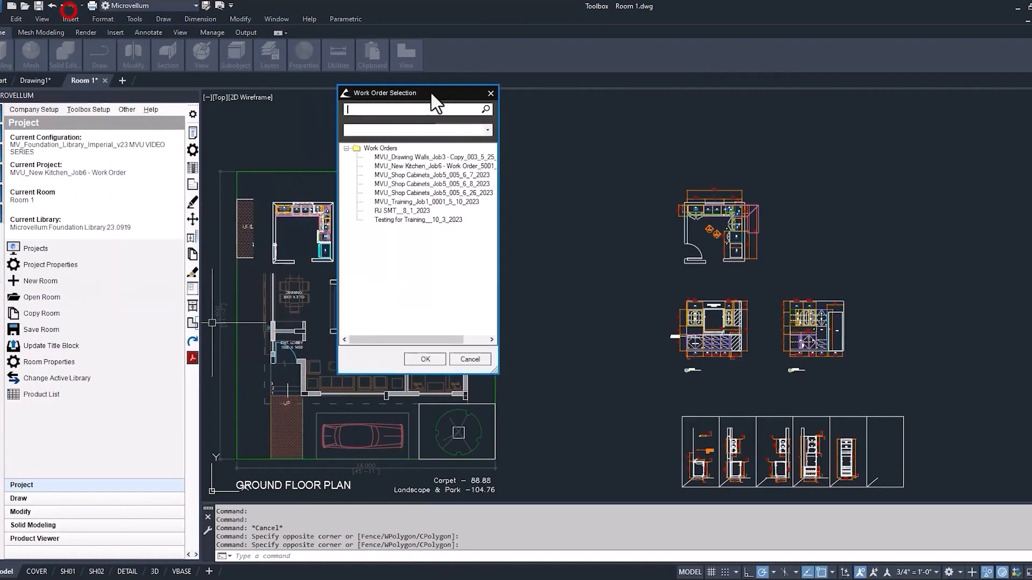
{"action": "left_click", "coordinate": [452, 167]}
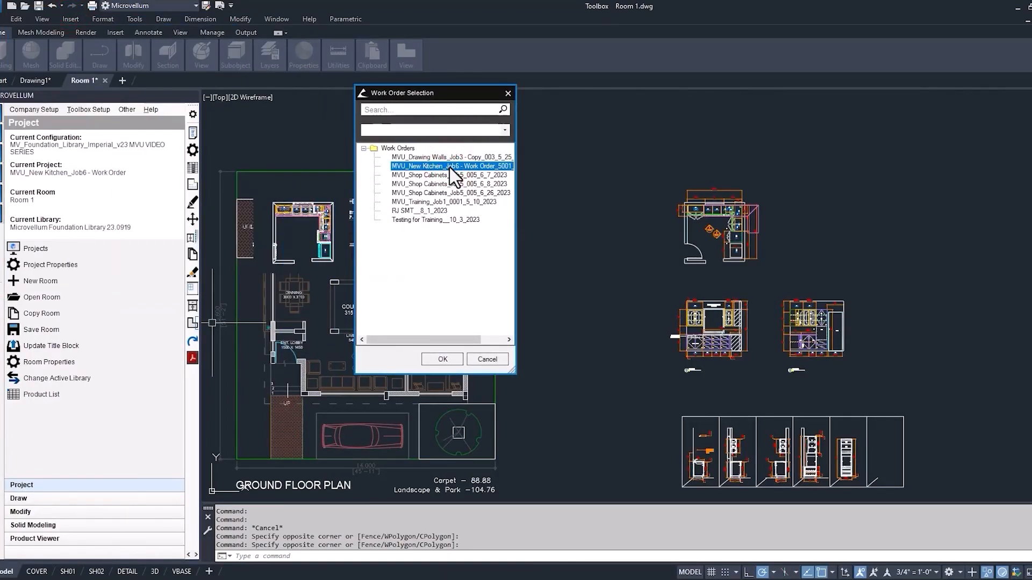
{"action": "double_click", "coordinate": [439, 166]}
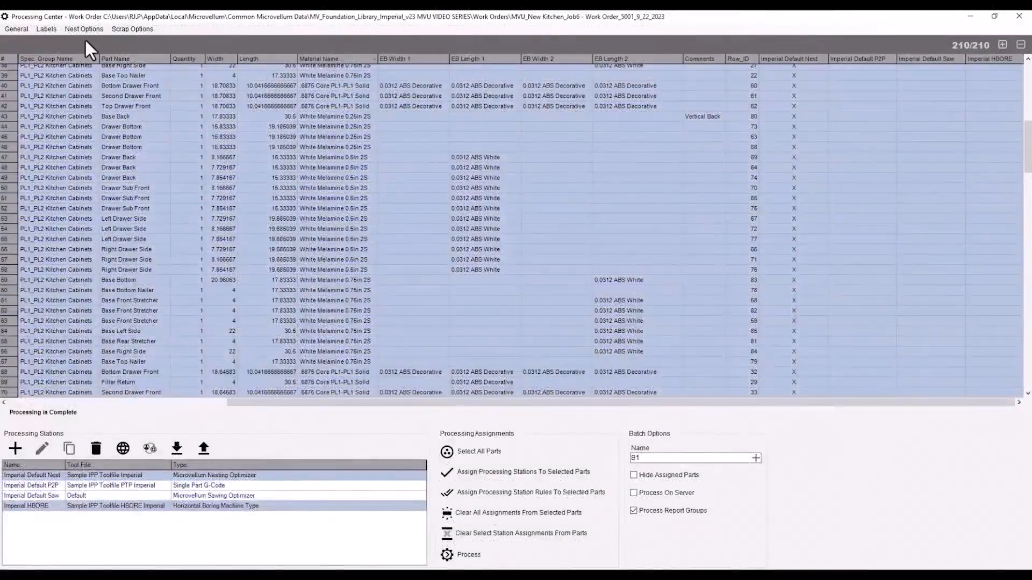
Step: View the nesting G-code results for the .25 Core PL1-PL1 Solid sheet and inspect its WMF image and the composite
{"action": "left_click", "coordinate": [76, 28]}
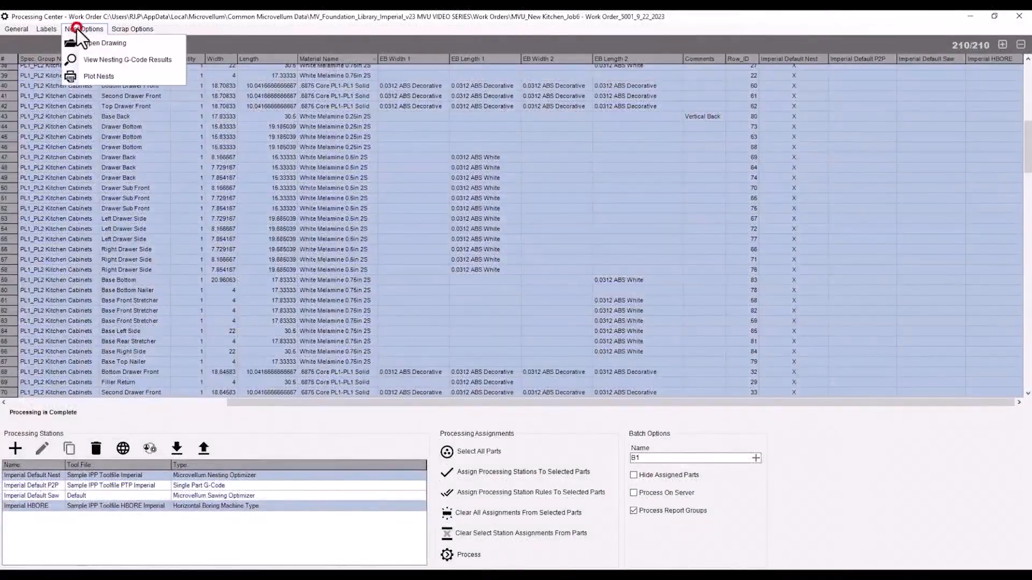
{"action": "left_click", "coordinate": [98, 60]}
{"action": "left_click", "coordinate": [203, 144]}
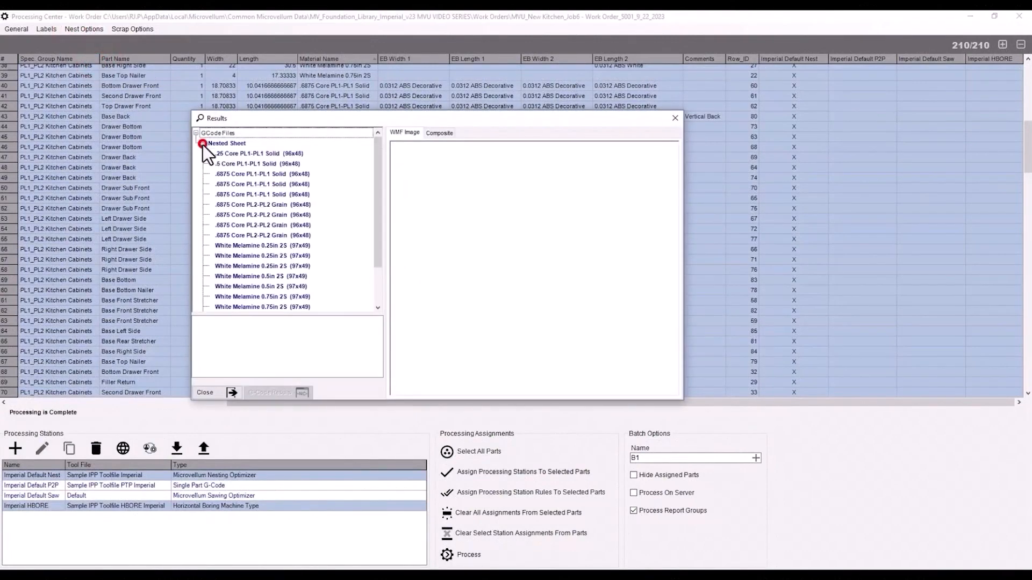
{"action": "left_click", "coordinate": [231, 154]}
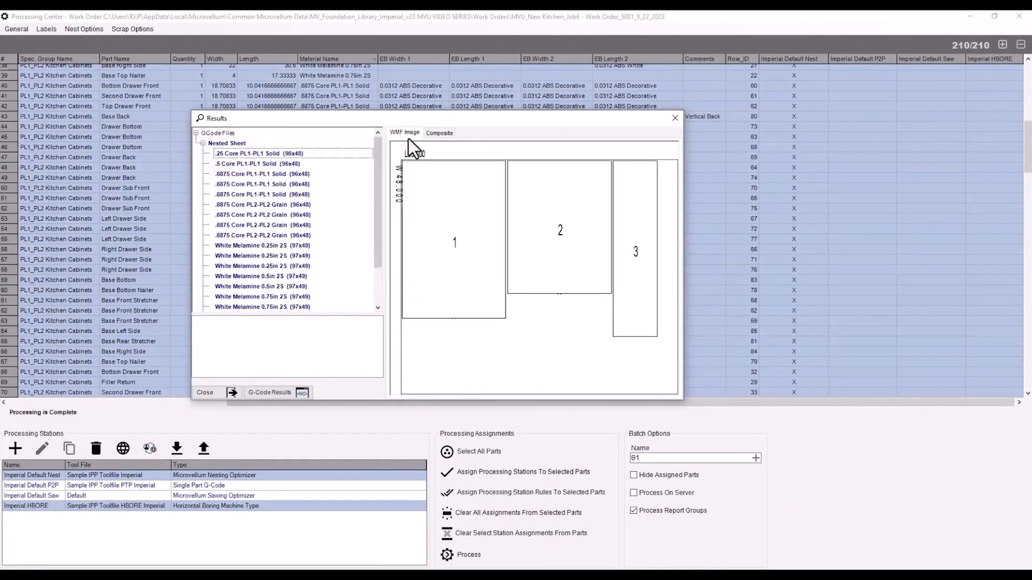
{"action": "left_click", "coordinate": [439, 133]}
{"action": "left_click", "coordinate": [444, 233]}
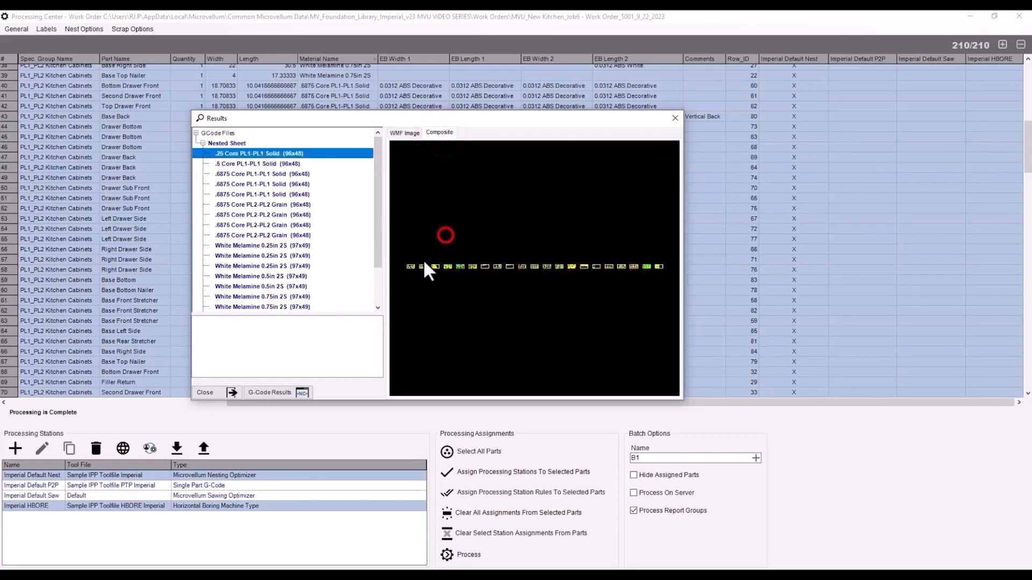
{"action": "scroll", "coordinate": [540, 267], "scroll_direction": "up", "scroll_amount": 6}
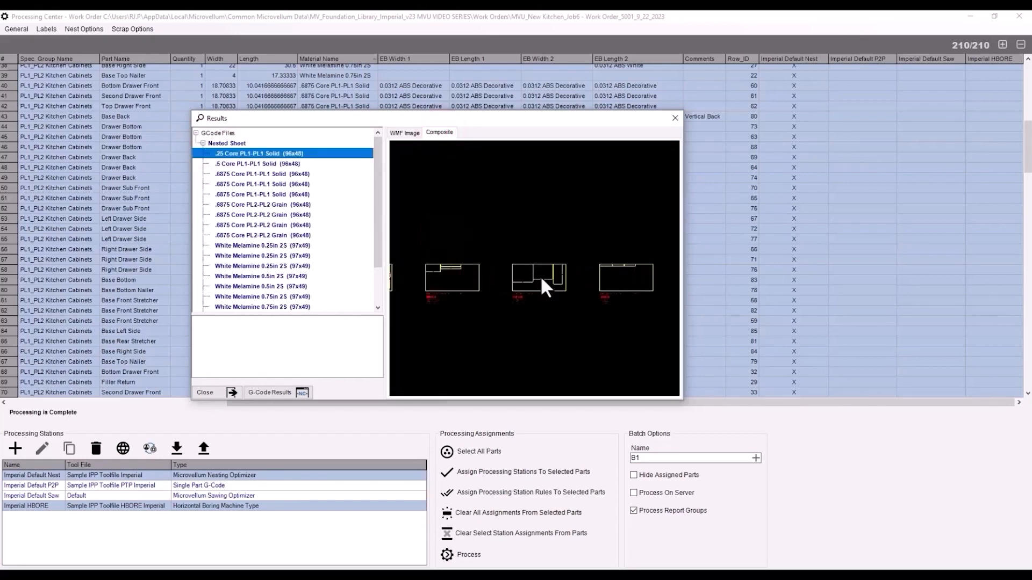
{"action": "scroll", "coordinate": [498, 259], "scroll_direction": "down", "scroll_amount": 6}
{"action": "scroll", "coordinate": [473, 237], "scroll_direction": "down", "scroll_amount": 1}
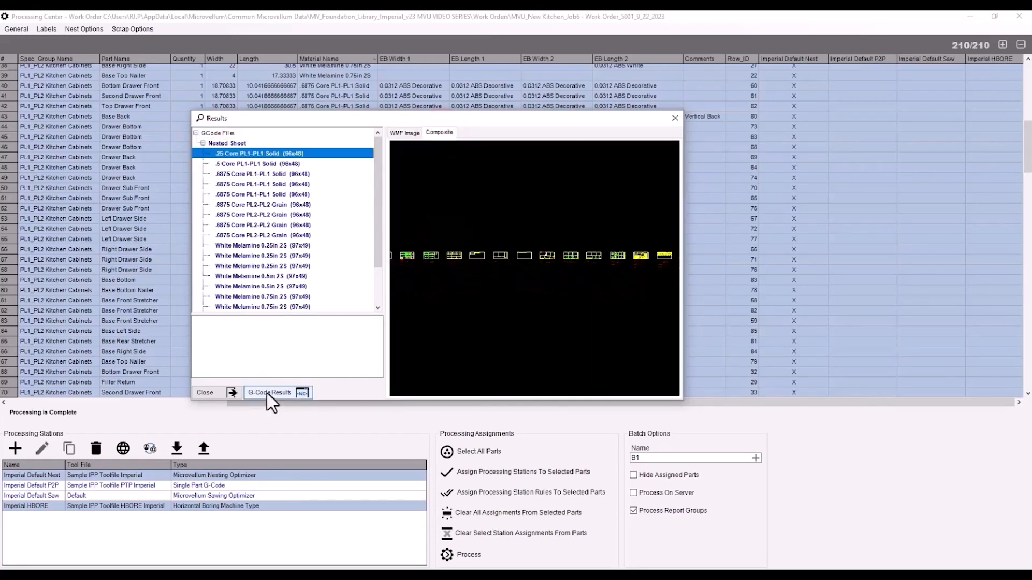
Step: Read through the G-code of the .25 Core PL1-PL1 Solid sheet and close the G-Code Editor
{"action": "left_click", "coordinate": [267, 392]}
{"action": "left_click_drag", "start_coordinate": [453, 153], "coordinate": [460, 105]}
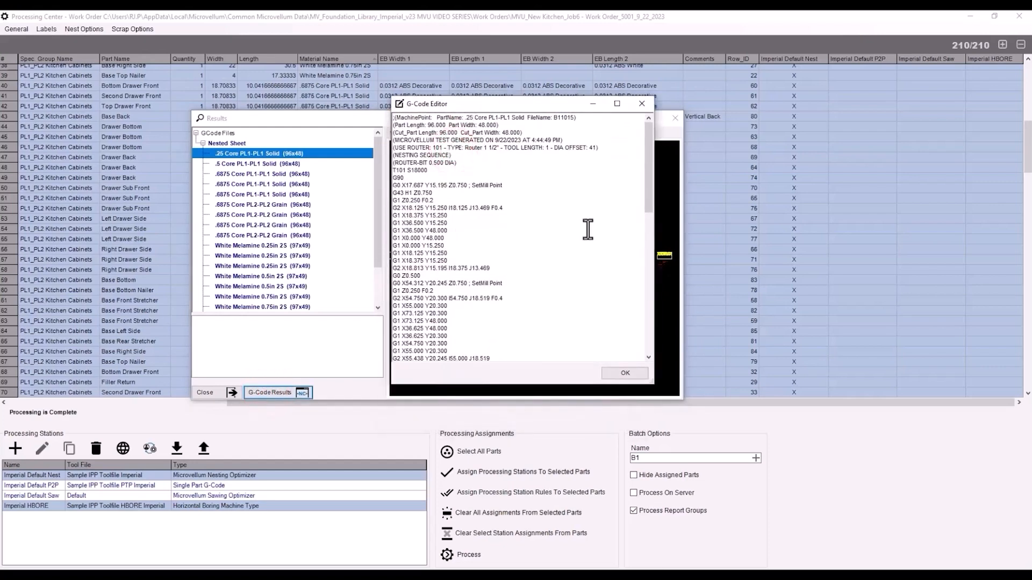
{"action": "mouse_move", "coordinate": [652, 147]}
{"action": "left_mouse_down"}
{"action": "mouse_move", "coordinate": [644, 233]}
{"action": "mouse_move", "coordinate": [650, 157]}
{"action": "left_mouse_up"}
{"action": "left_click", "coordinate": [623, 373]}
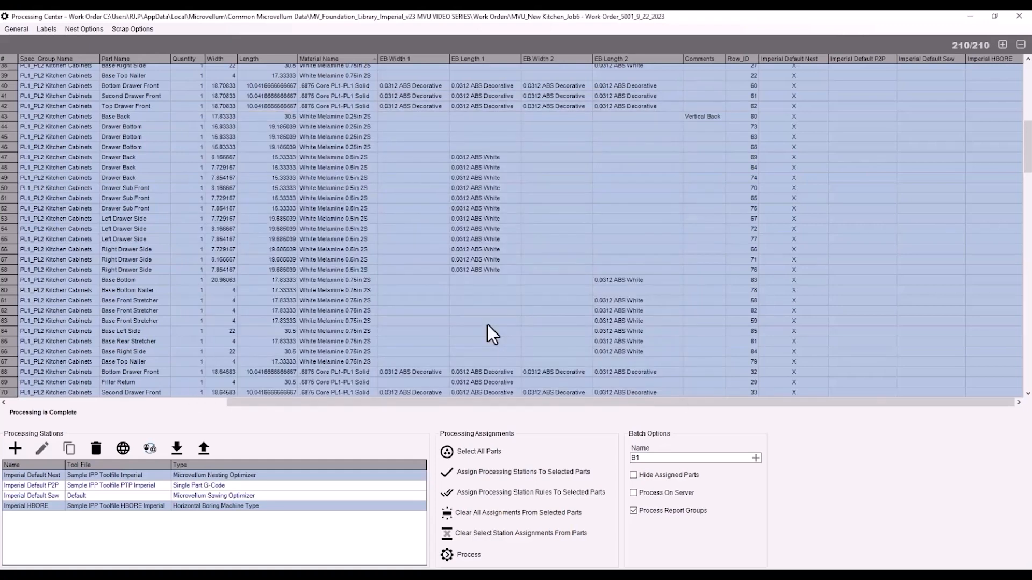
Step: Open a print preview of the Nesting Optimization Report for the work order
{"action": "left_click", "coordinate": [17, 28]}
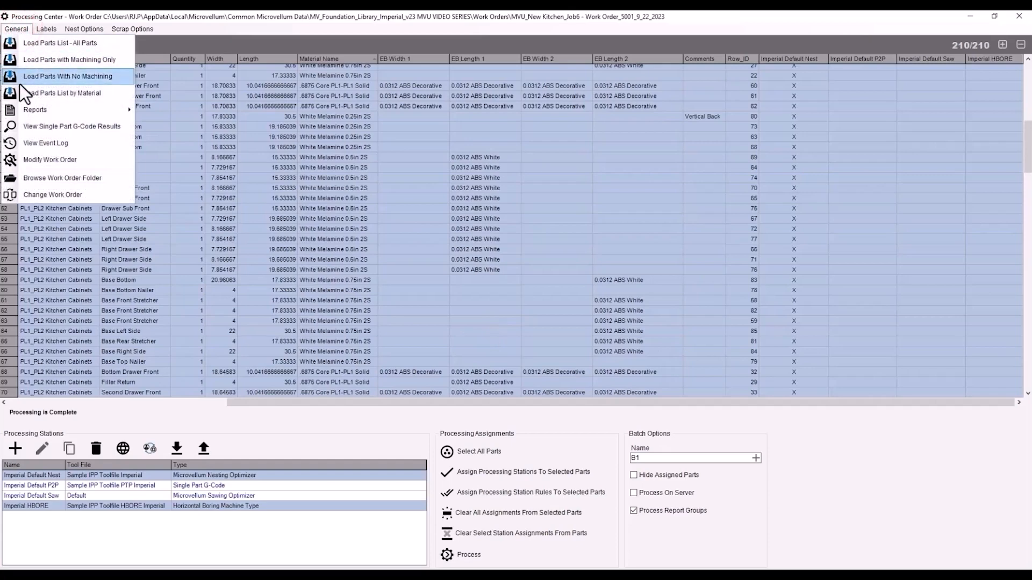
{"action": "mouse_move", "coordinate": [28, 109]}
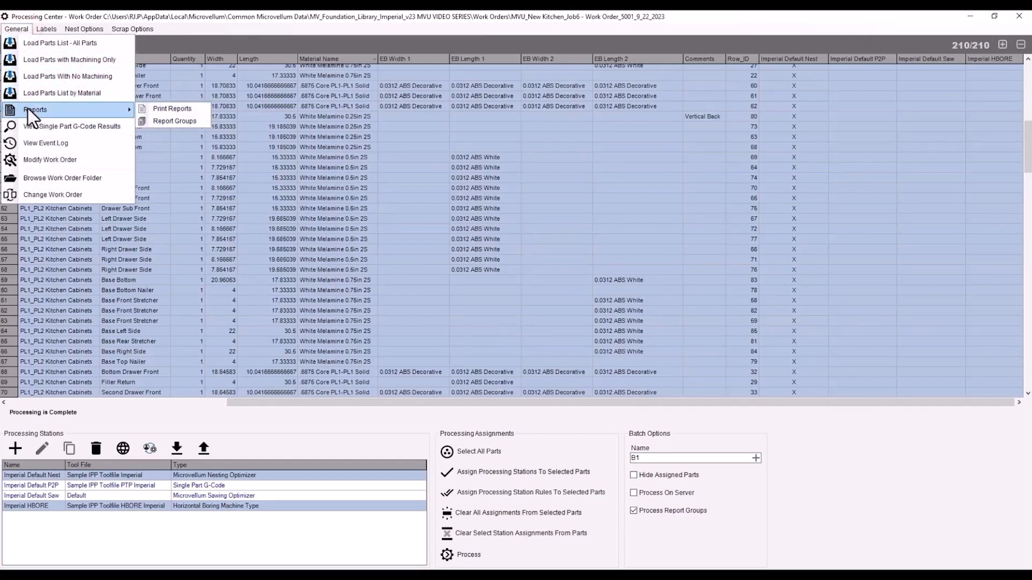
{"action": "left_click", "coordinate": [169, 108]}
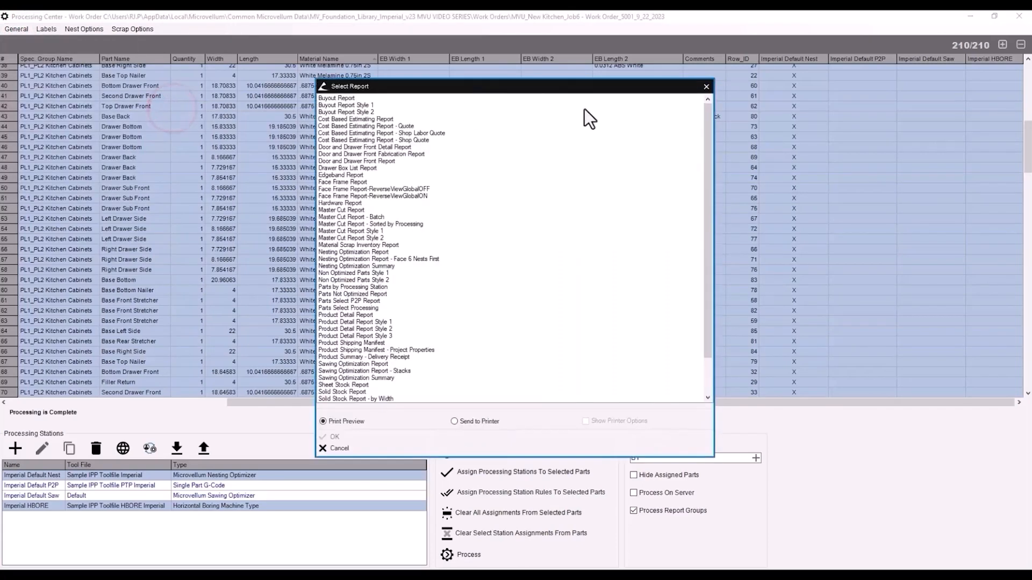
{"action": "mouse_move", "coordinate": [708, 107]}
{"action": "left_mouse_down"}
{"action": "mouse_move", "coordinate": [707, 189]}
{"action": "mouse_move", "coordinate": [709, 108]}
{"action": "left_mouse_up"}
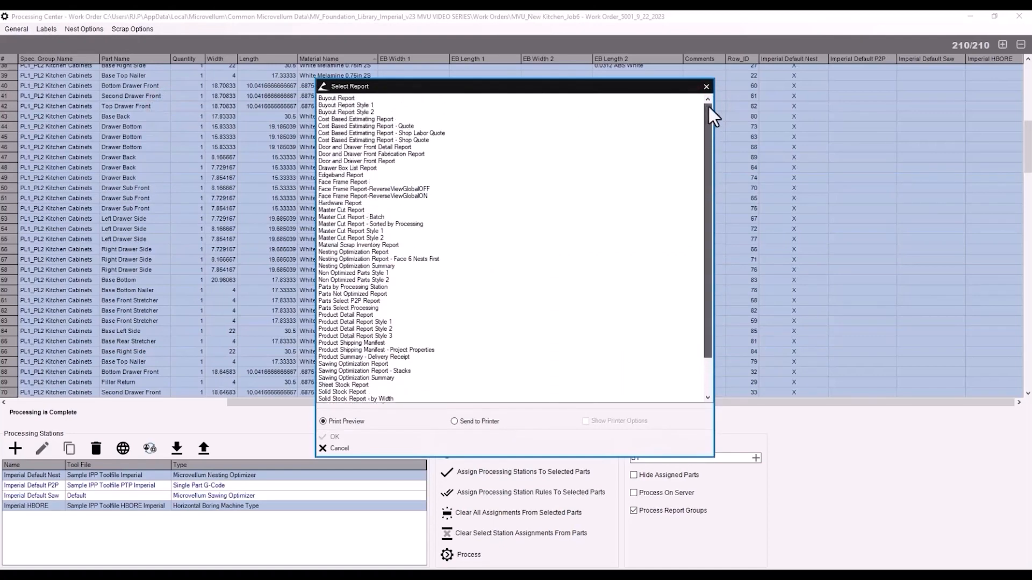
{"action": "left_click", "coordinate": [355, 251]}
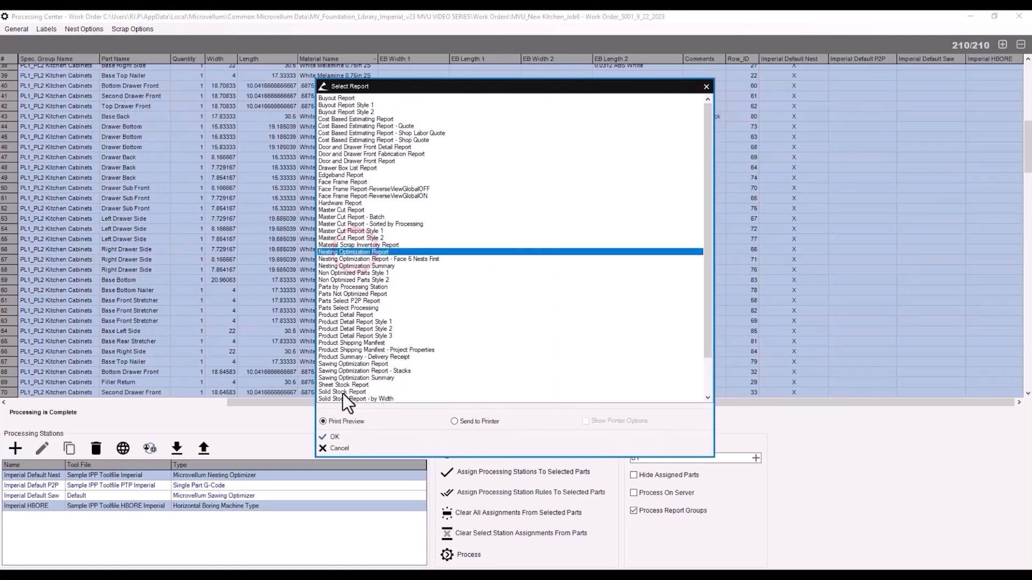
{"action": "left_click", "coordinate": [330, 437]}
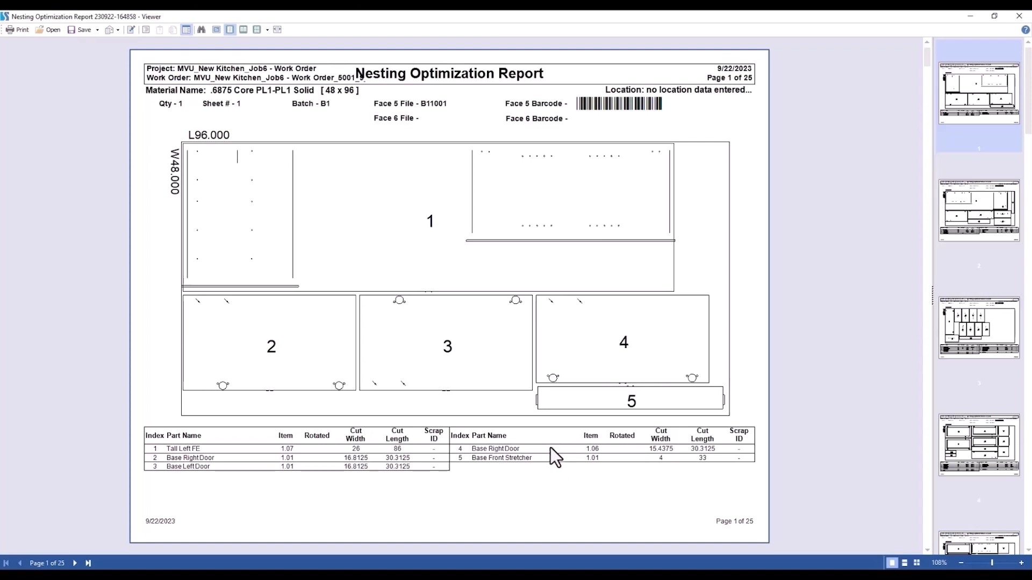
Step: Look through the nested sheets and part tables in the Nesting Optimization Report, and close the report and the report selection
{"action": "left_click", "coordinate": [967, 227]}
{"action": "scroll", "coordinate": [962, 297], "scroll_direction": "down", "scroll_amount": 6}
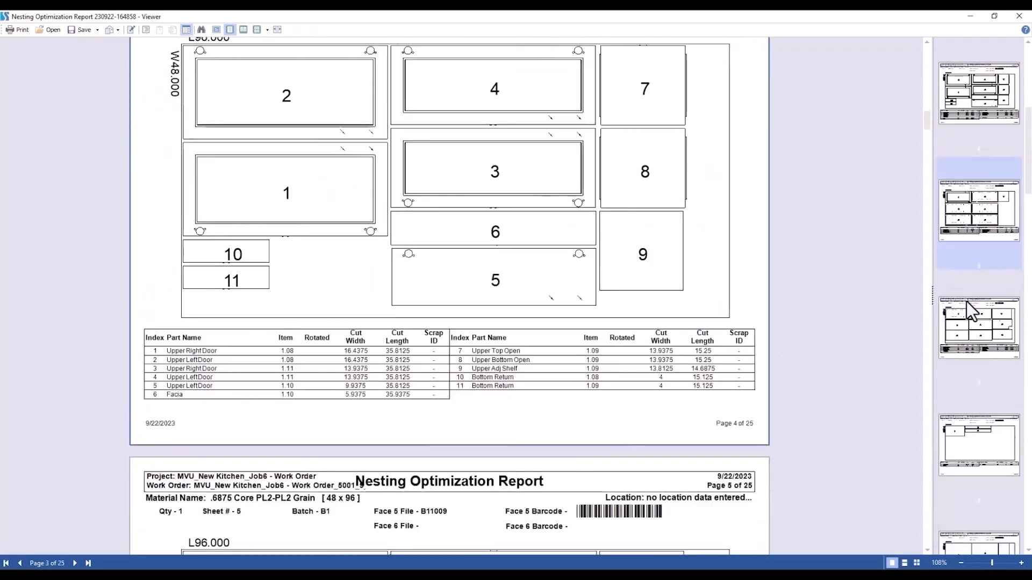
{"action": "scroll", "coordinate": [967, 301], "scroll_direction": "down", "scroll_amount": 6}
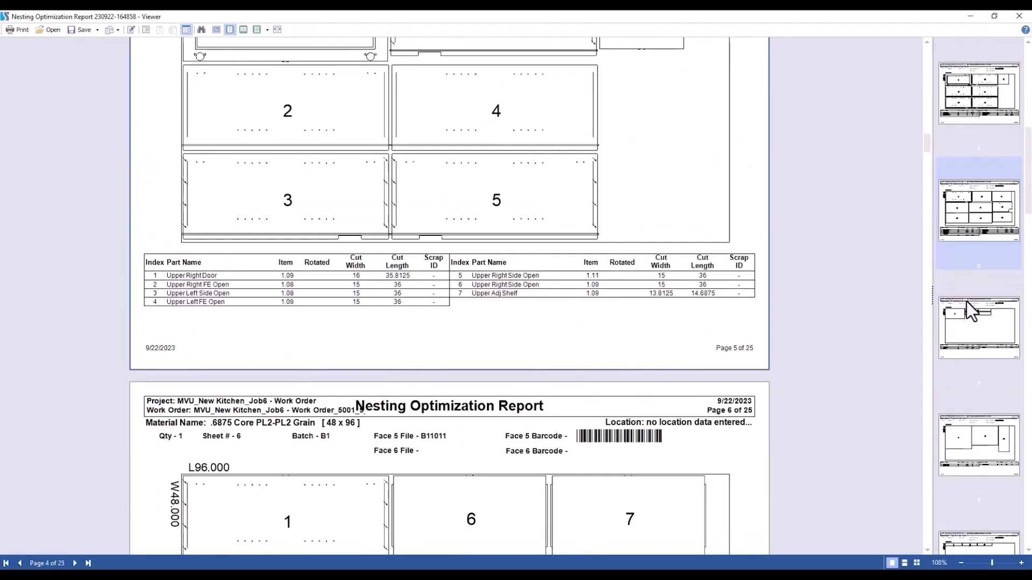
{"action": "scroll", "coordinate": [967, 302], "scroll_direction": "down", "scroll_amount": 8}
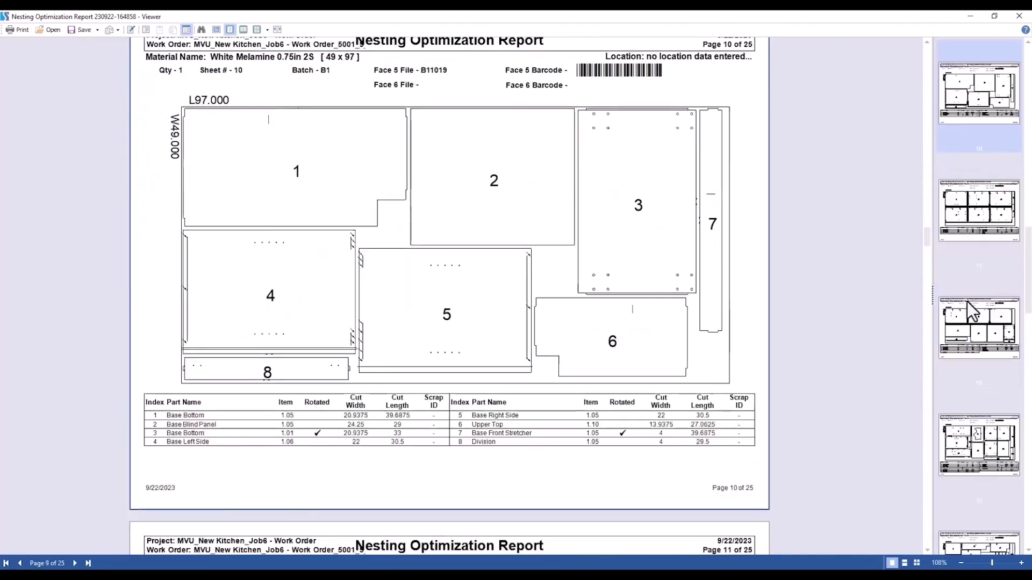
{"action": "scroll", "coordinate": [967, 302], "scroll_direction": "down", "scroll_amount": 5}
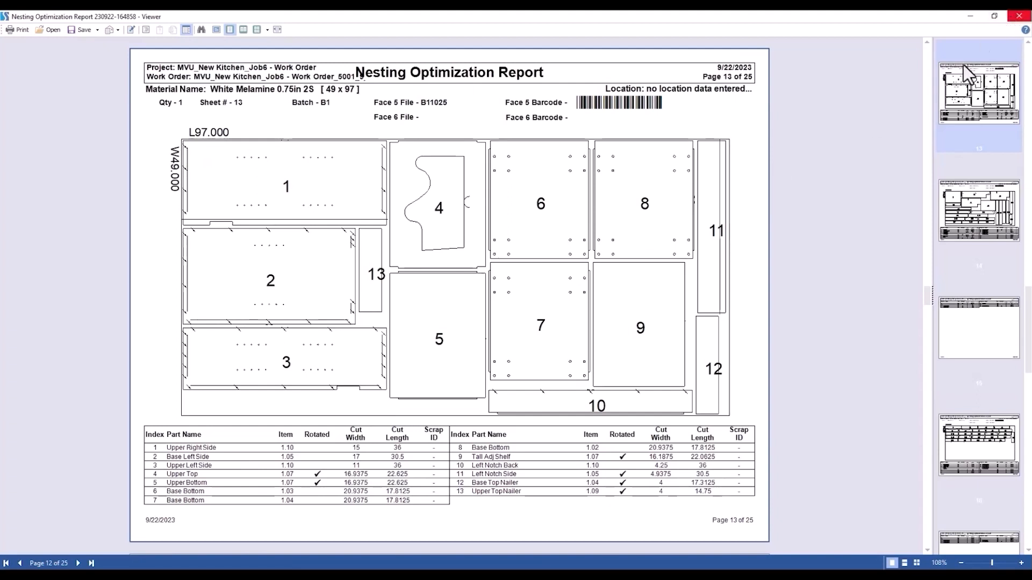
{"action": "scroll", "coordinate": [1019, 41], "scroll_direction": "up", "scroll_amount": 4}
{"action": "left_click", "coordinate": [1019, 15]}
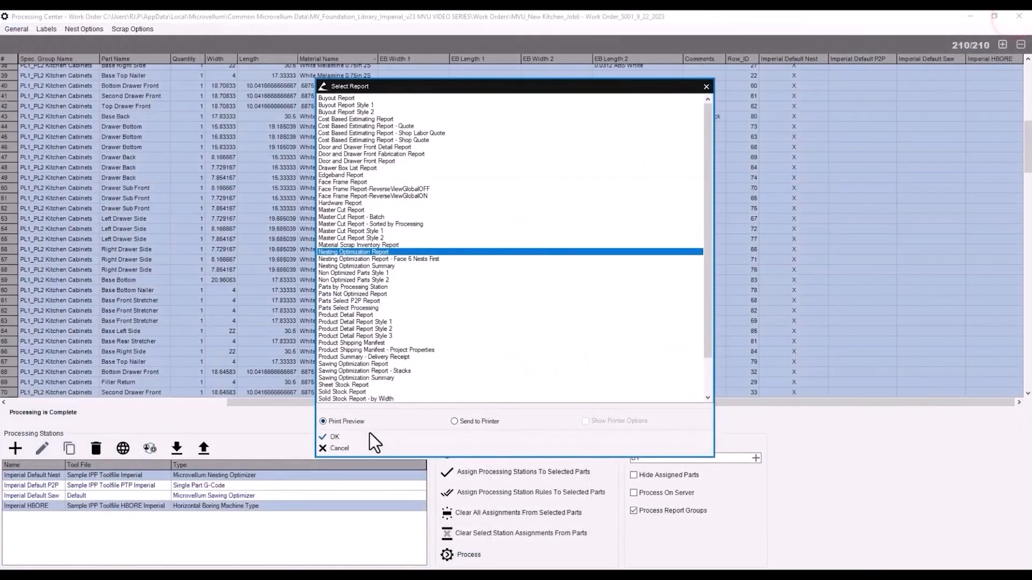
{"action": "left_click", "coordinate": [354, 448]}
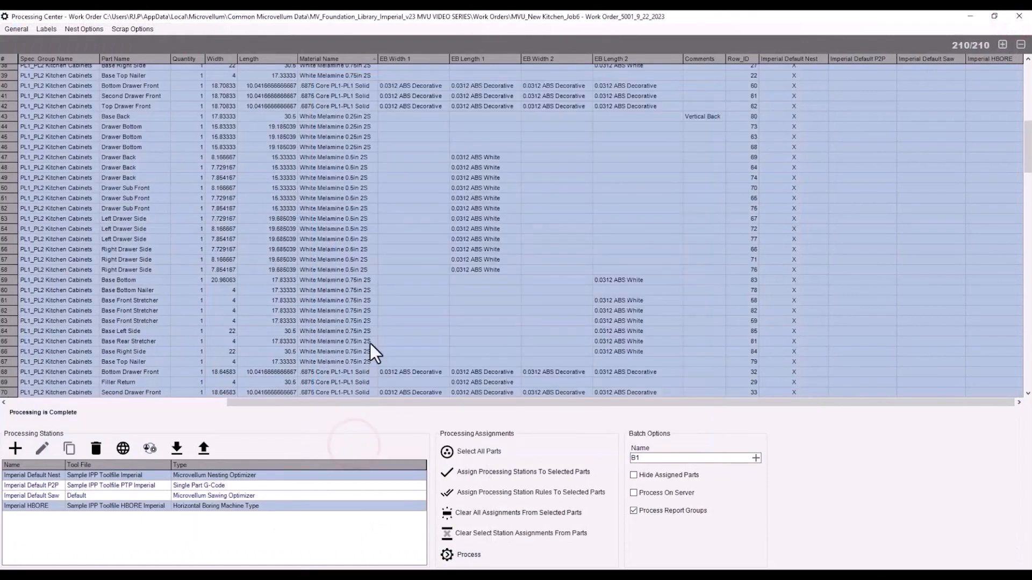
Step: Browse the work order folder to the White Melamine 0_75in 2S output of the Imperial Default Nest station in batch B1
{"action": "left_click", "coordinate": [325, 259]}
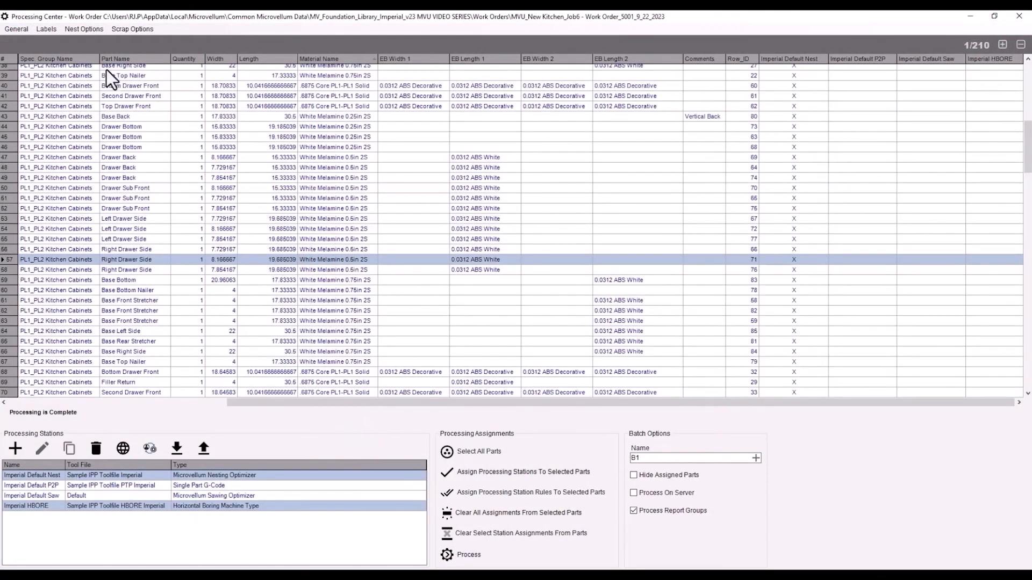
{"action": "left_click", "coordinate": [21, 29]}
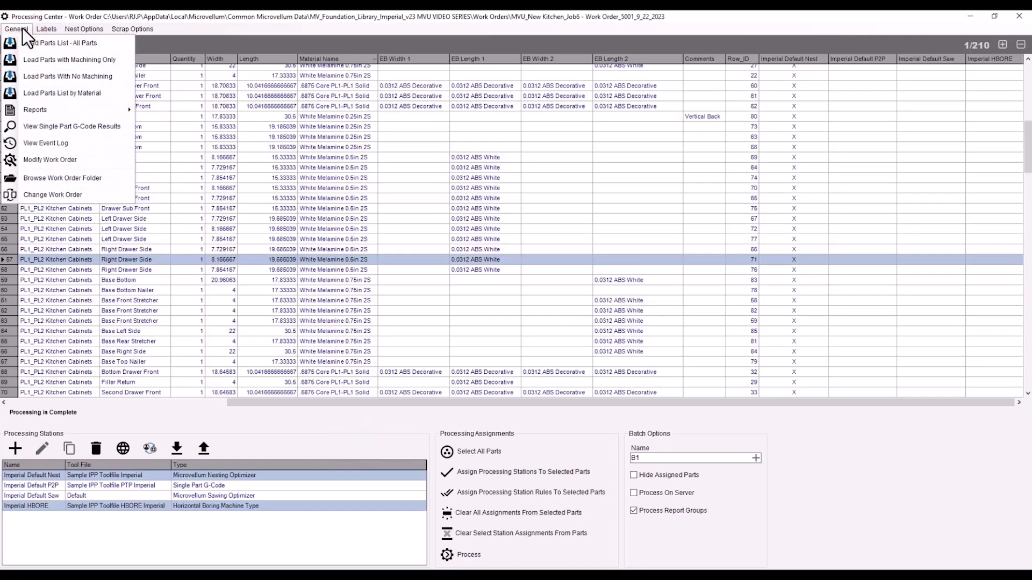
{"action": "left_click", "coordinate": [43, 179]}
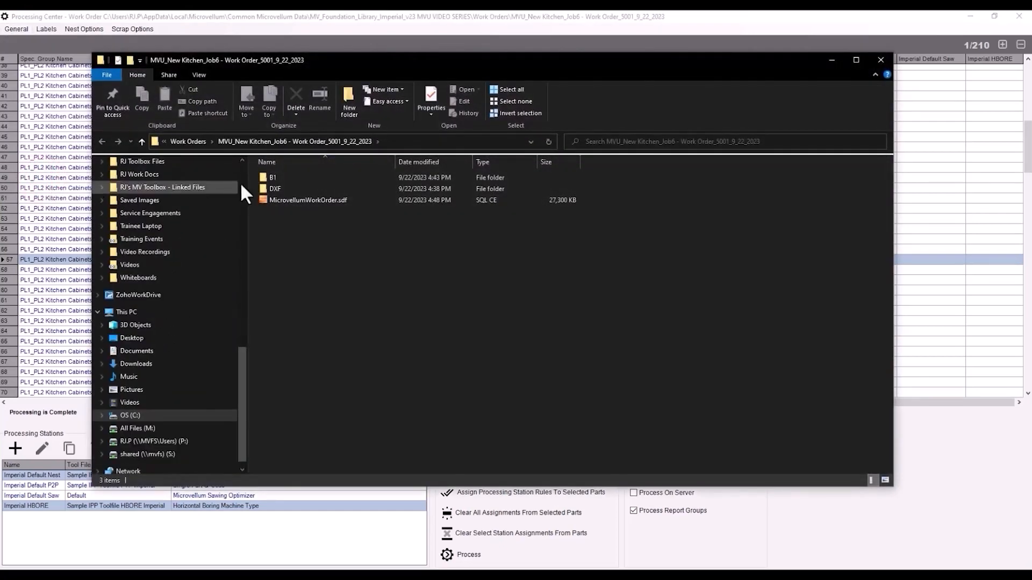
{"action": "double_click", "coordinate": [271, 177]}
{"action": "double_click", "coordinate": [276, 177]}
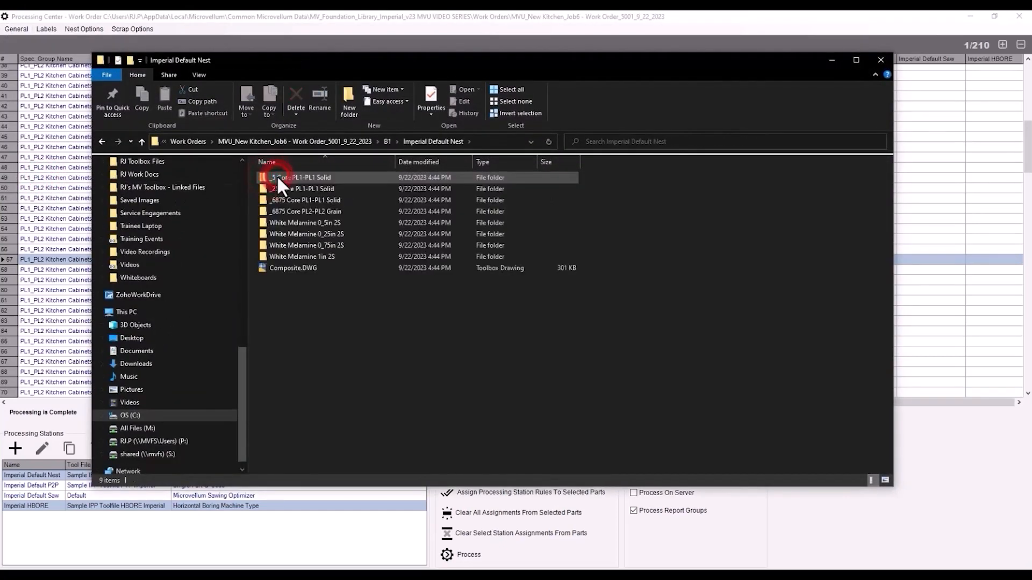
{"action": "double_click", "coordinate": [301, 243]}
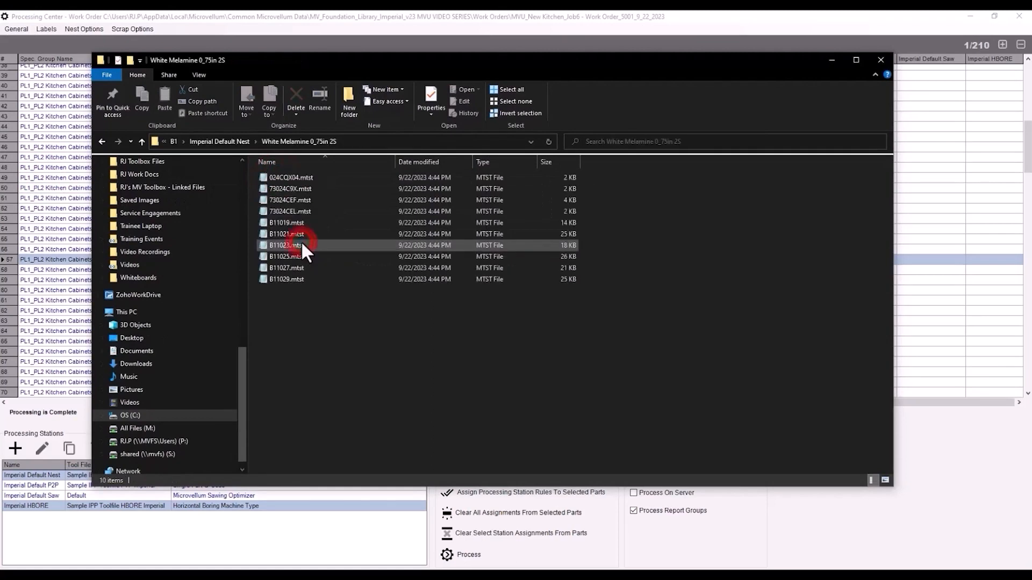
Step: Read through the G-code in the 024CQX04.mtst file and close it
{"action": "double_click", "coordinate": [289, 177]}
{"action": "left_click_drag", "start_coordinate": [304, 119], "coordinate": [455, 62]}
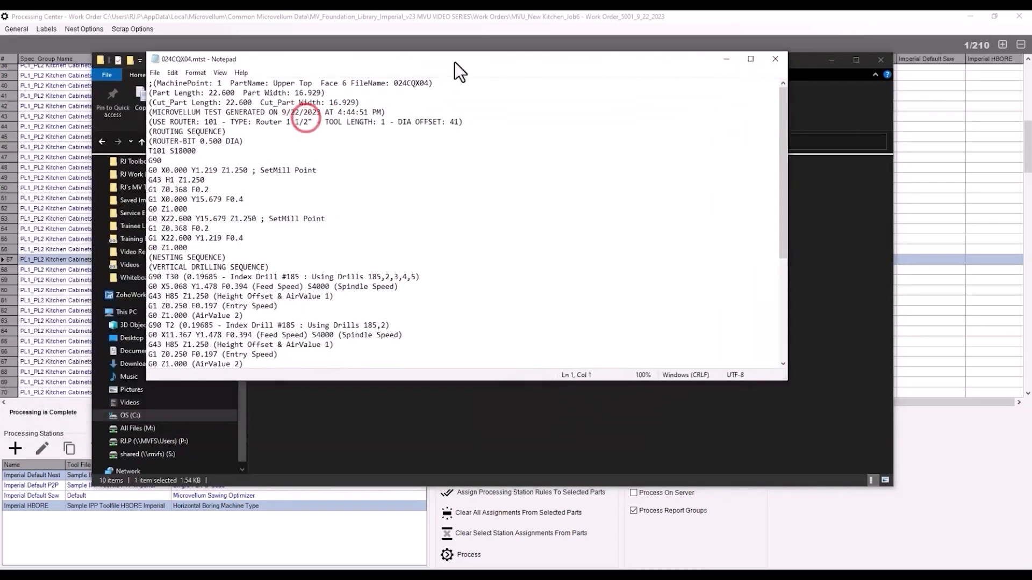
{"action": "scroll", "coordinate": [325, 242], "scroll_direction": "down", "scroll_amount": 4}
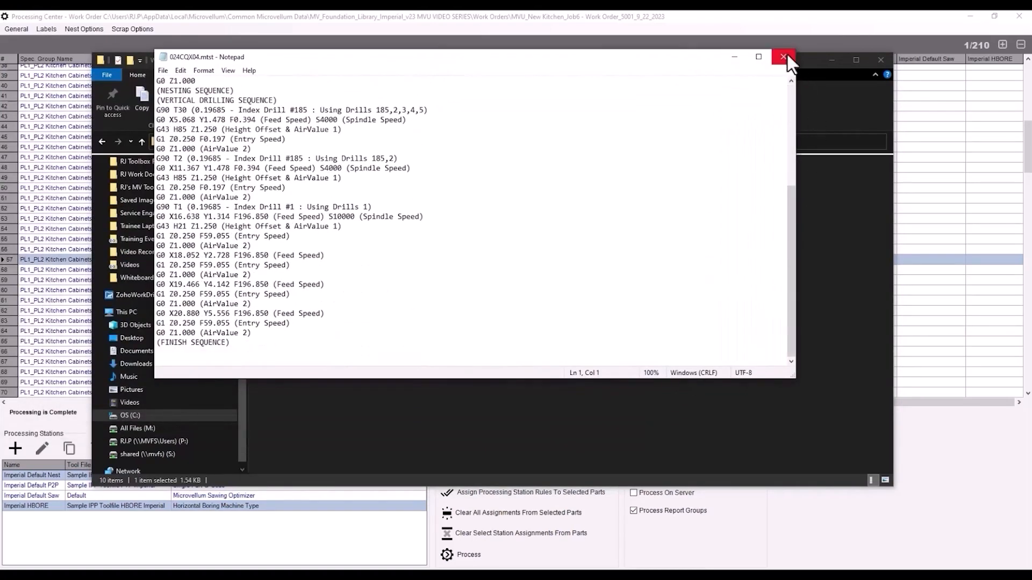
{"action": "left_click", "coordinate": [785, 55]}
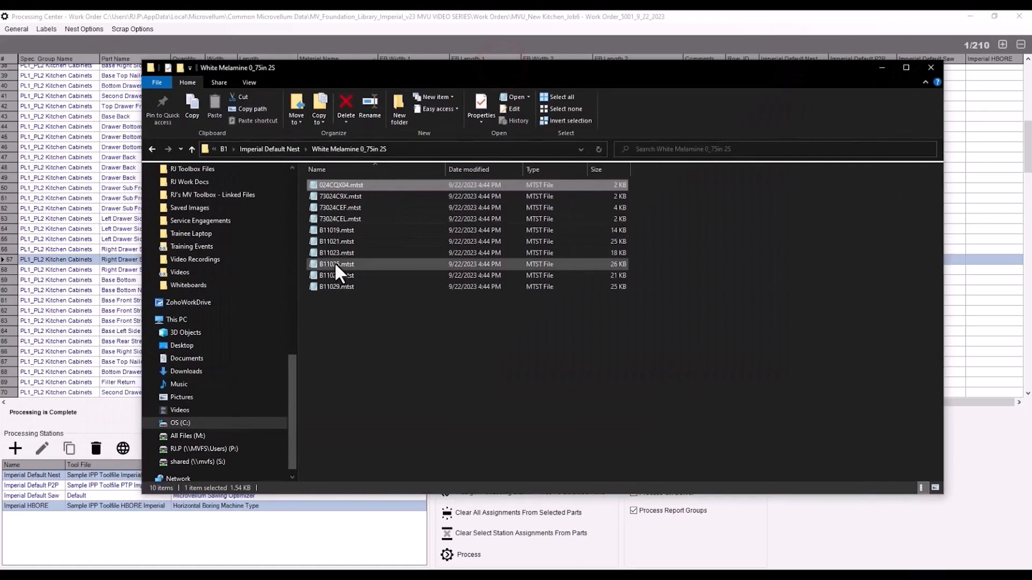
Step: Examine the G-code in the B11025.mtst file, and close both the file and the work order folder
{"action": "double_click", "coordinate": [334, 264]}
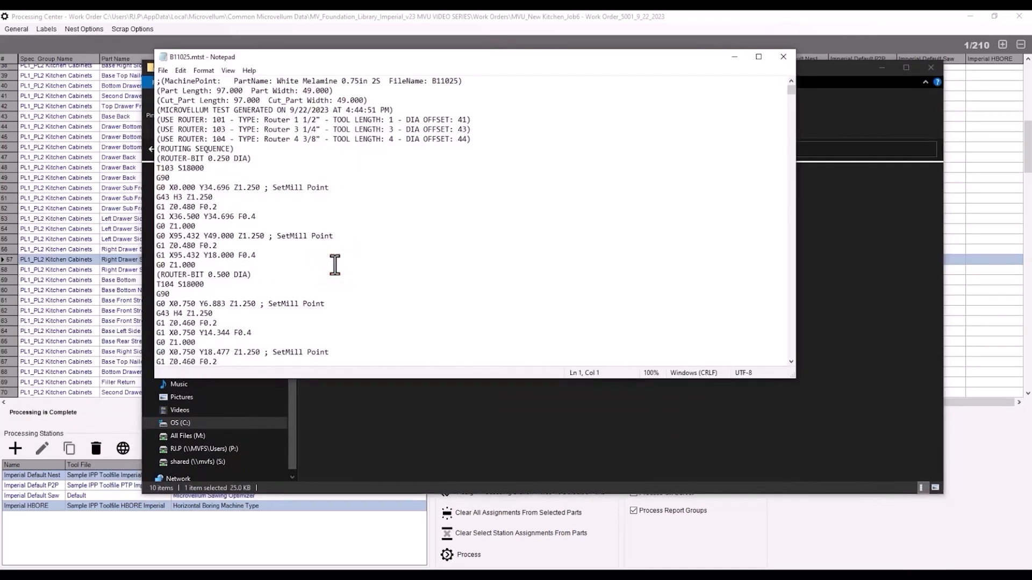
{"action": "scroll", "coordinate": [500, 242], "scroll_direction": "down", "scroll_amount": 9}
{"action": "left_click", "coordinate": [787, 54]}
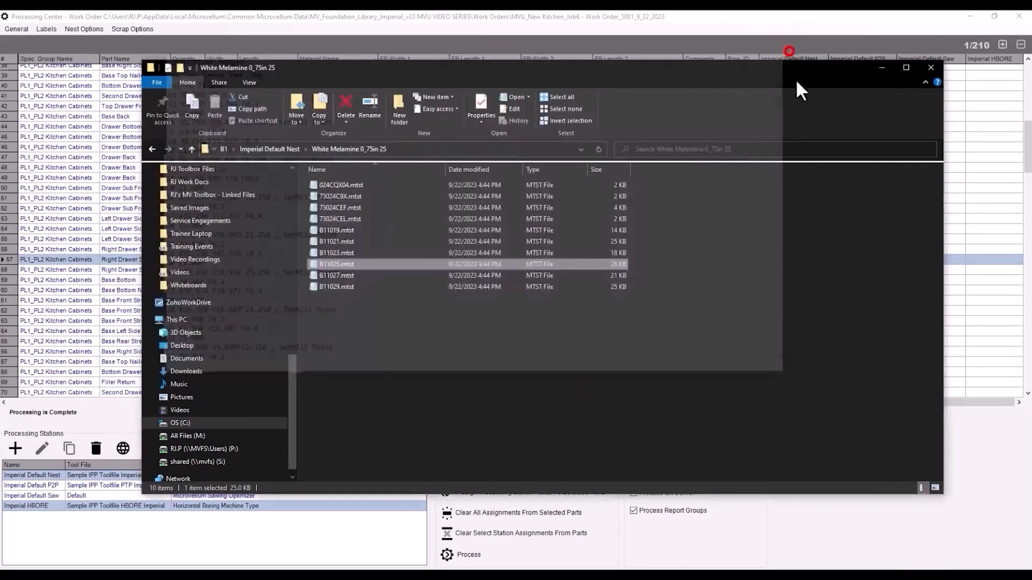
{"action": "left_click", "coordinate": [931, 67]}
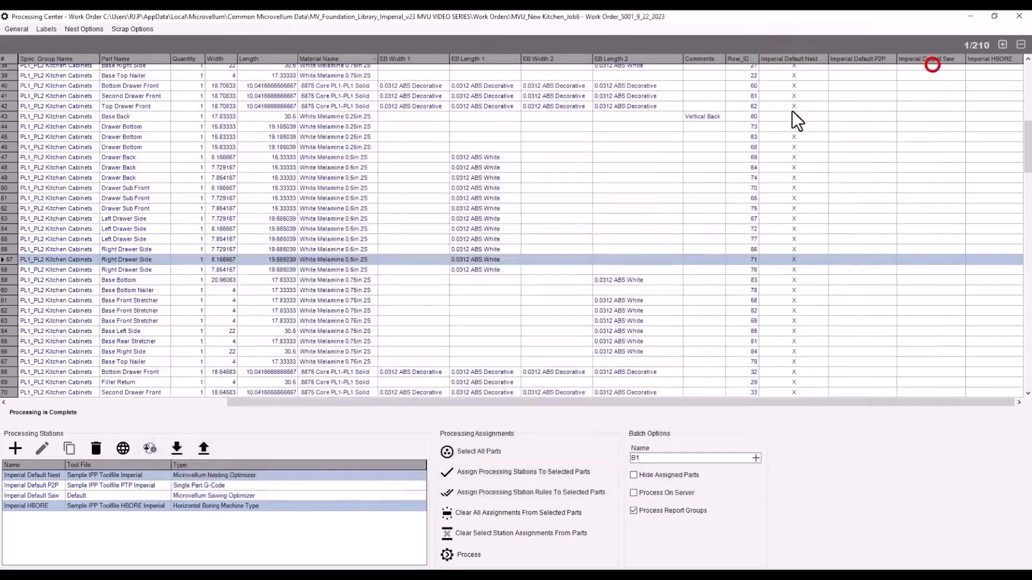
Step: Open a print preview of the Work Order Summary report
{"action": "left_click", "coordinate": [18, 29]}
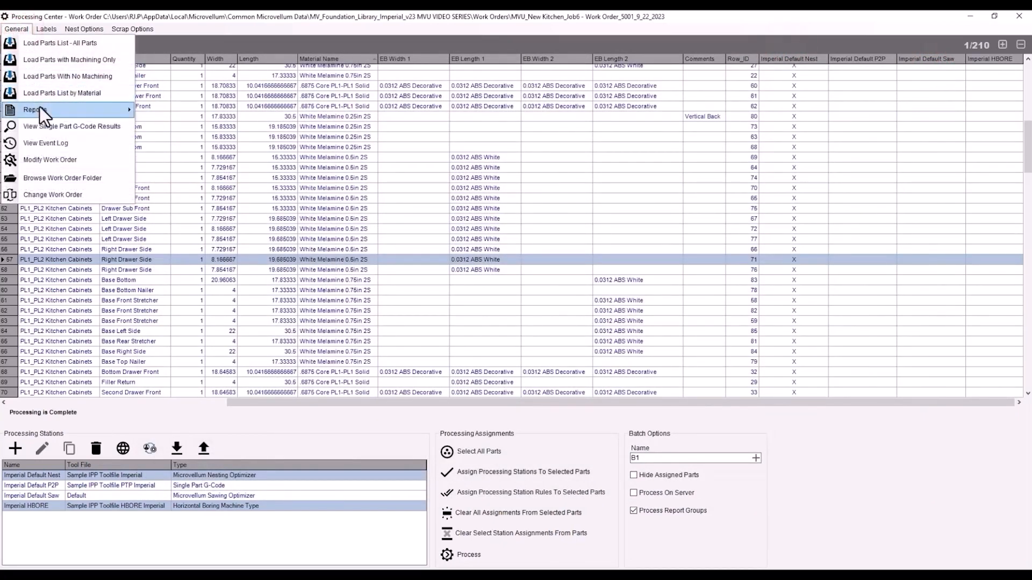
{"action": "mouse_move", "coordinate": [40, 106]}
{"action": "left_click", "coordinate": [173, 109]}
{"action": "left_click_drag", "start_coordinate": [709, 112], "coordinate": [614, 278]}
{"action": "left_click", "coordinate": [356, 392]}
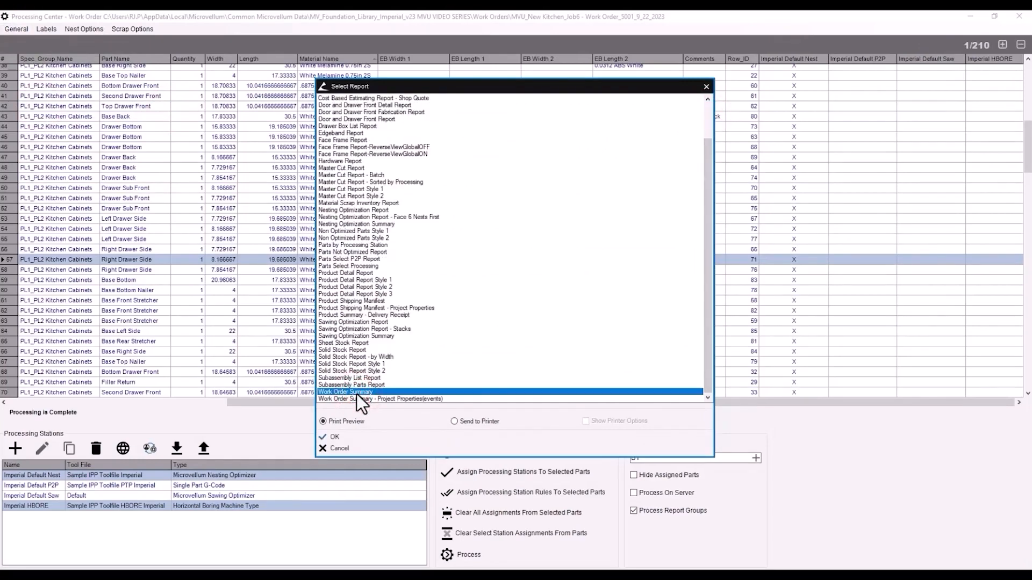
{"action": "left_click", "coordinate": [331, 438]}
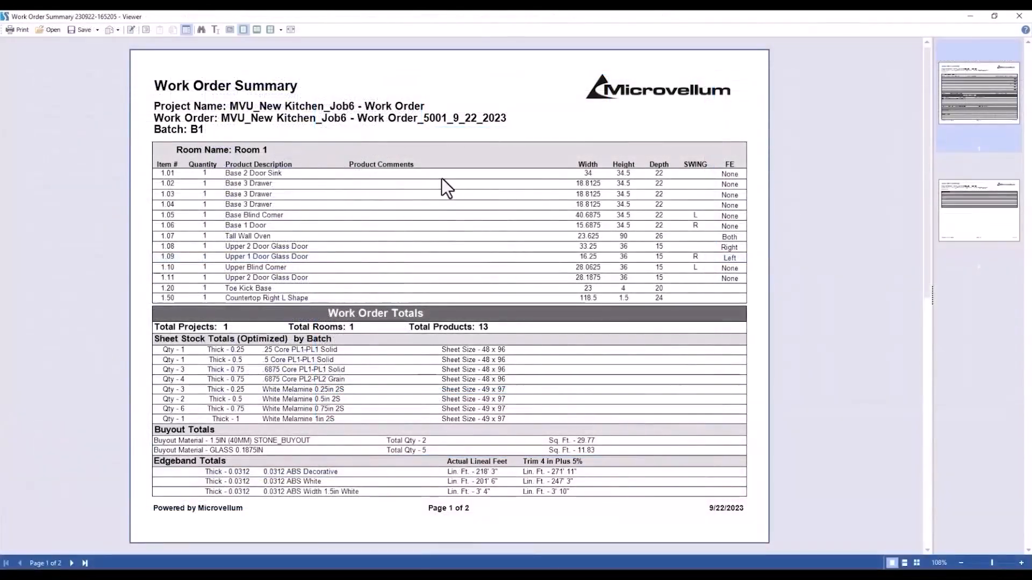
Step: Review the products, sheet stock, buyout, edgeband and hardware totals in the Work Order Summary
{"action": "scroll", "coordinate": [445, 259], "scroll_direction": "down", "scroll_amount": 2}
{"action": "scroll", "coordinate": [463, 302], "scroll_direction": "down", "scroll_amount": 4}
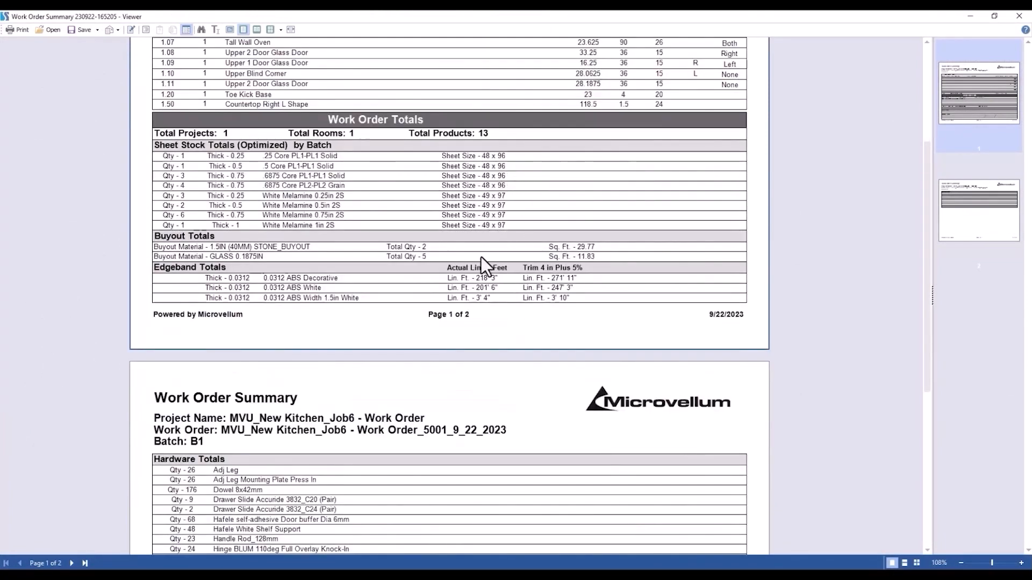
{"action": "scroll", "coordinate": [481, 254], "scroll_direction": "down", "scroll_amount": 2}
{"action": "scroll", "coordinate": [459, 236], "scroll_direction": "down", "scroll_amount": 4}
{"action": "scroll", "coordinate": [437, 280], "scroll_direction": "down", "scroll_amount": 4}
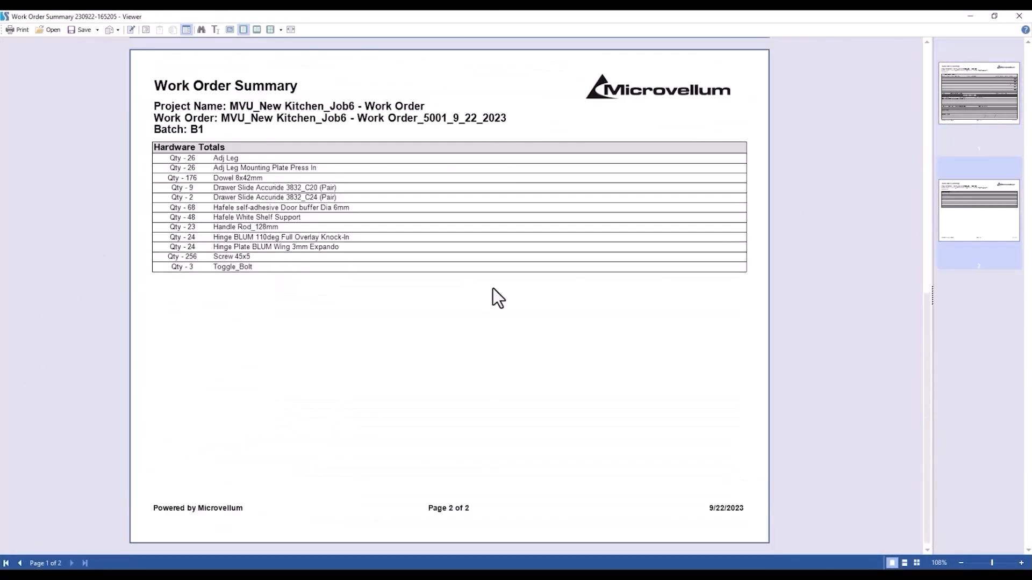
{"action": "scroll", "coordinate": [514, 306], "scroll_direction": "up", "scroll_amount": 16}
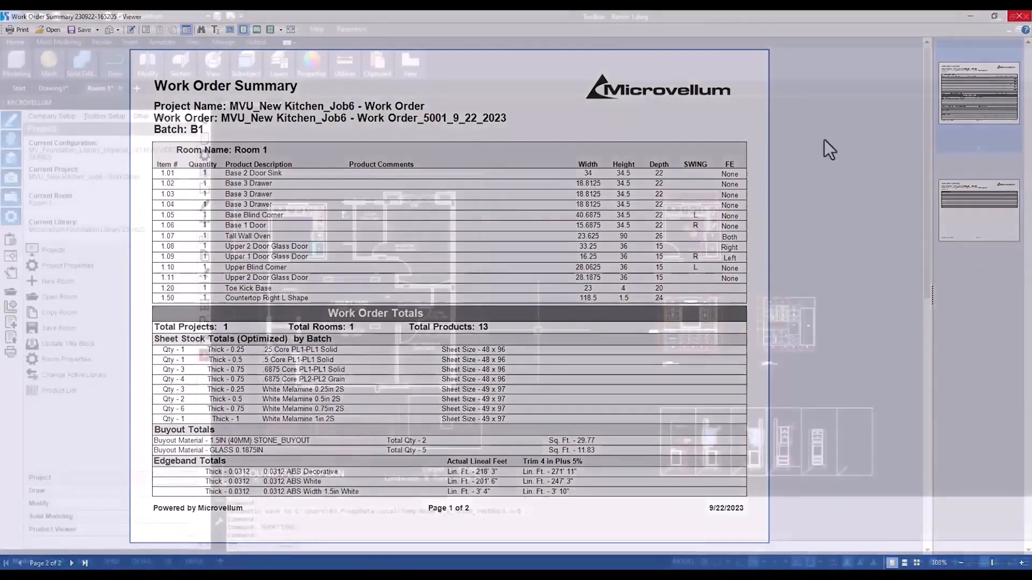